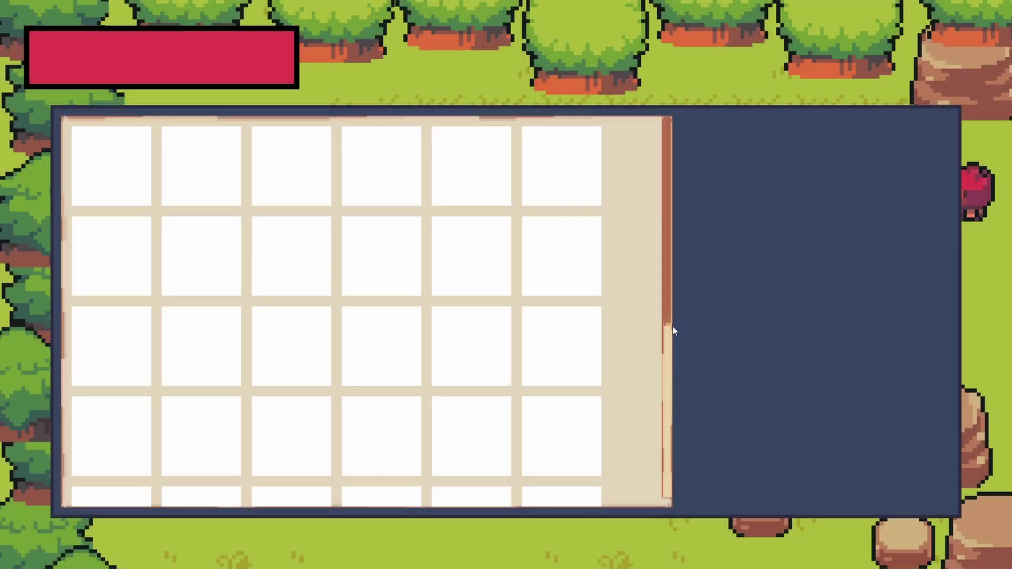
Step: Test the finished inventory grid by scrolling it up and down and dragging its scrollbar
{"action": "scroll", "coordinate": [482, 308], "scroll_direction": "down", "scroll_amount": 1}
{"action": "scroll", "coordinate": [481, 308], "scroll_direction": "down", "scroll_amount": 1}
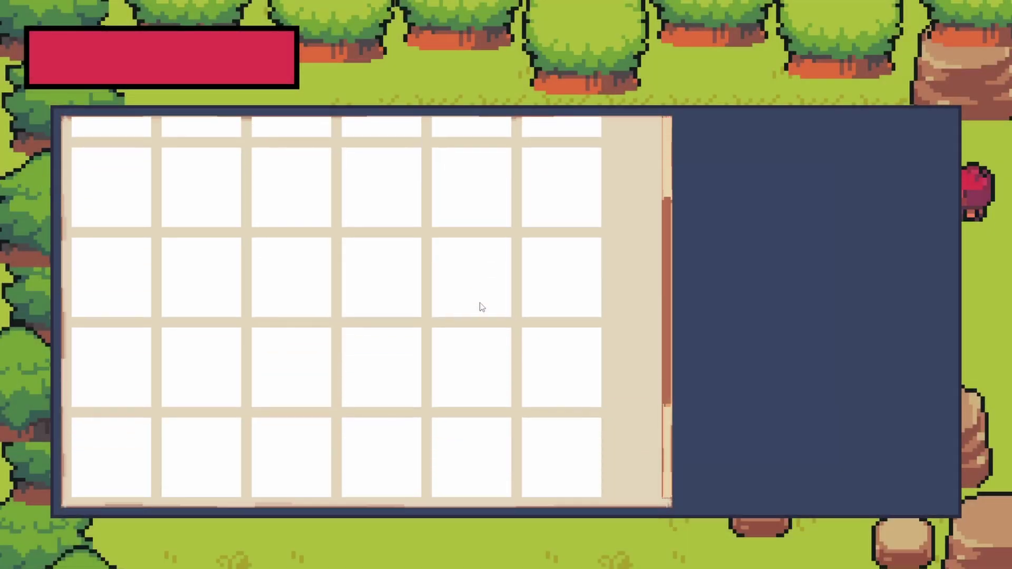
{"action": "scroll", "coordinate": [481, 308], "scroll_direction": "up", "scroll_amount": 2}
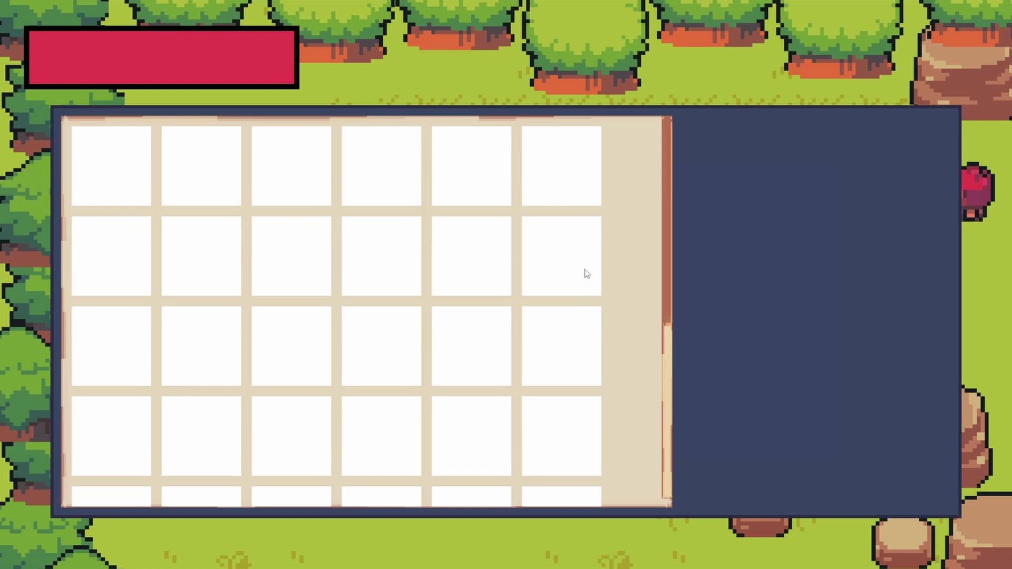
{"action": "scroll", "coordinate": [667, 212], "scroll_direction": "down", "scroll_amount": 1}
{"action": "scroll", "coordinate": [666, 213], "scroll_direction": "up", "scroll_amount": 1}
{"action": "scroll", "coordinate": [599, 336], "scroll_direction": "down", "scroll_amount": 2}
{"action": "scroll", "coordinate": [499, 237], "scroll_direction": "down", "scroll_amount": 1}
{"action": "scroll", "coordinate": [499, 237], "scroll_direction": "up", "scroll_amount": 2}
{"action": "left_click_drag", "start_coordinate": [666, 178], "coordinate": [665, 233]}
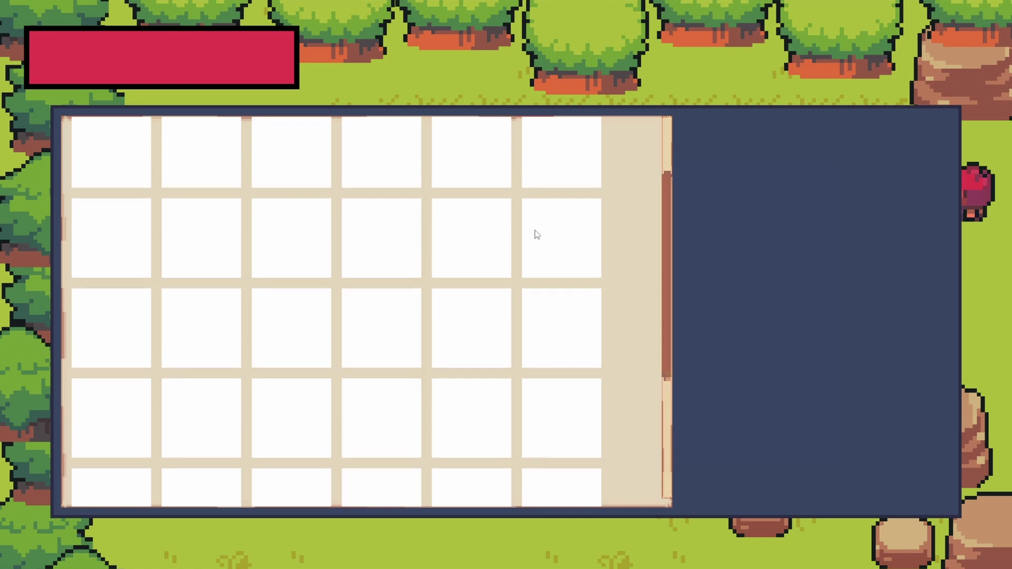
{"action": "scroll", "coordinate": [584, 324], "scroll_direction": "up", "scroll_amount": 1}
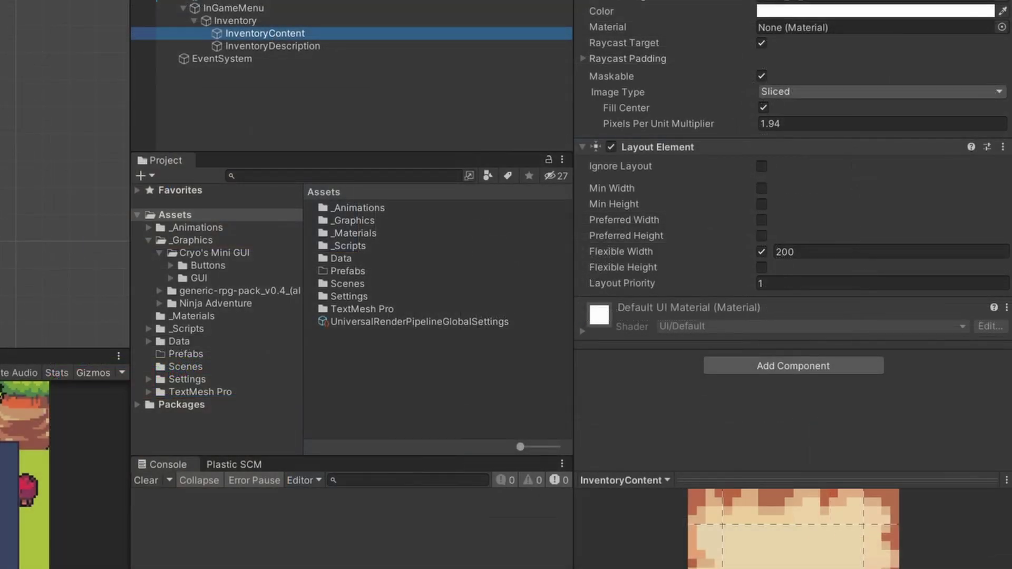
Step: Create a UI Scroll View nested under InventoryContent, keep its default name and select it
{"action": "key", "text": "F2"}
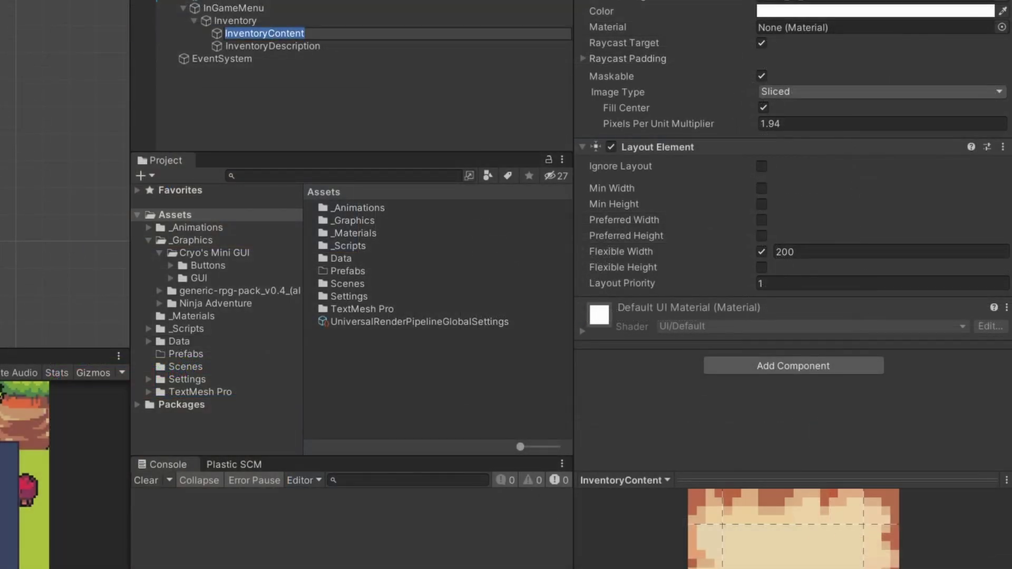
{"action": "left_click", "coordinate": [301, 87]}
{"action": "left_click", "coordinate": [250, 34]}
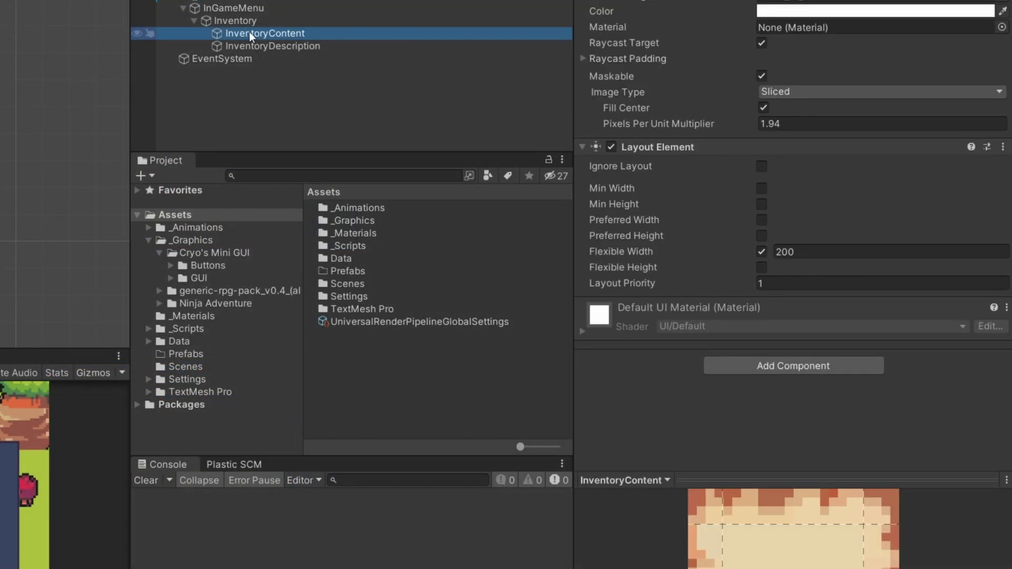
{"action": "right_click", "coordinate": [250, 34]}
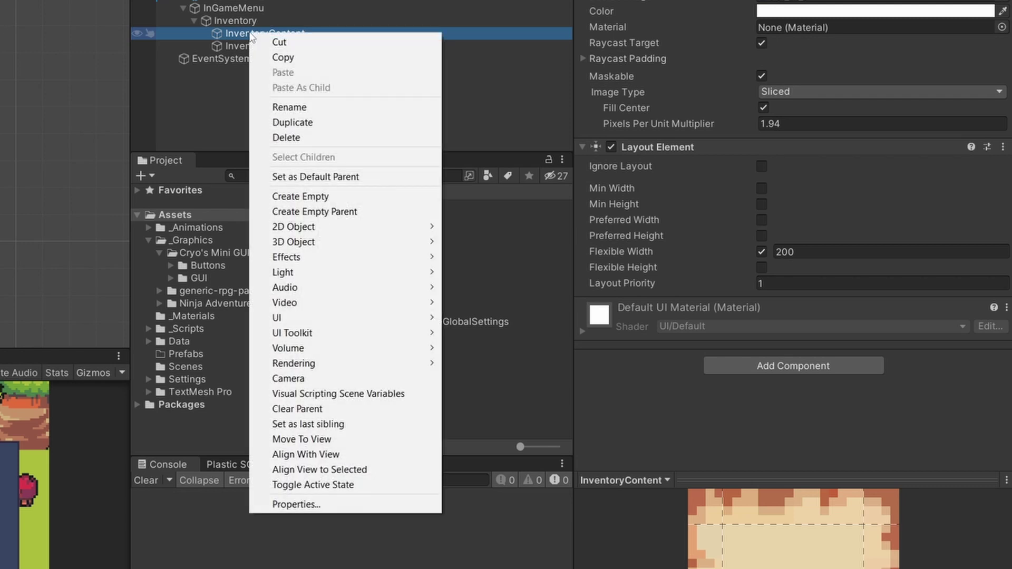
{"action": "mouse_move", "coordinate": [316, 319]}
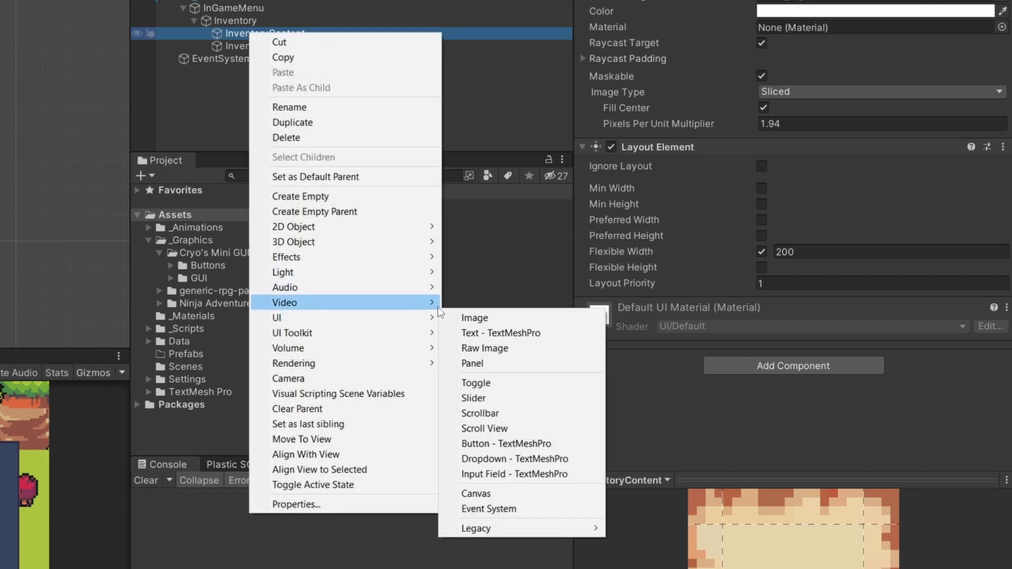
{"action": "left_click", "coordinate": [503, 428]}
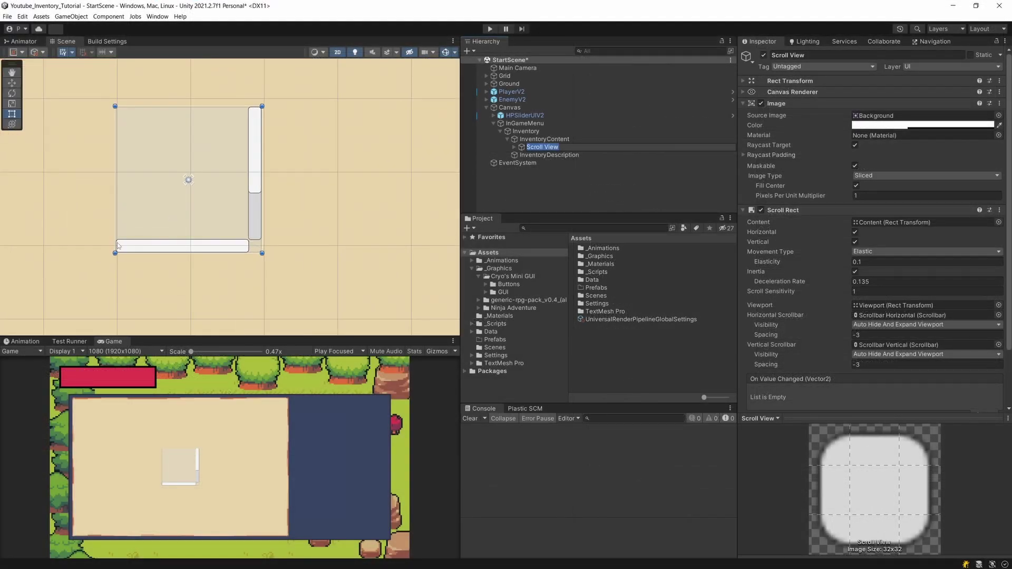
{"action": "scroll", "coordinate": [307, 226], "scroll_direction": "down", "scroll_amount": 6}
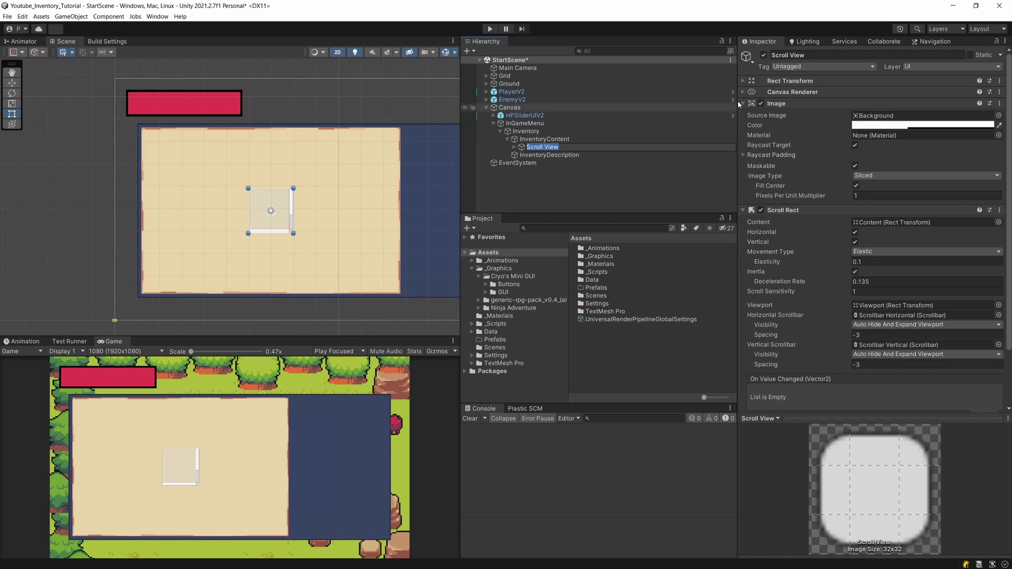
{"action": "left_click", "coordinate": [548, 139]}
{"action": "left_click", "coordinate": [551, 148]}
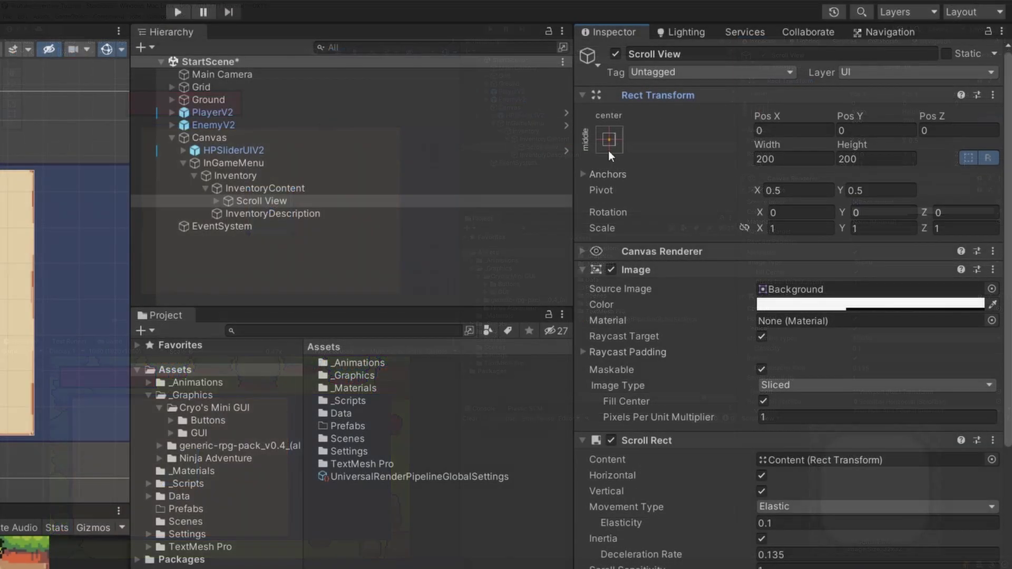
Step: Apply the Alt+Shift stretch-stretch anchor preset so the Scroll View fills InventoryContent with zero offsets
{"action": "left_click", "coordinate": [608, 140]}
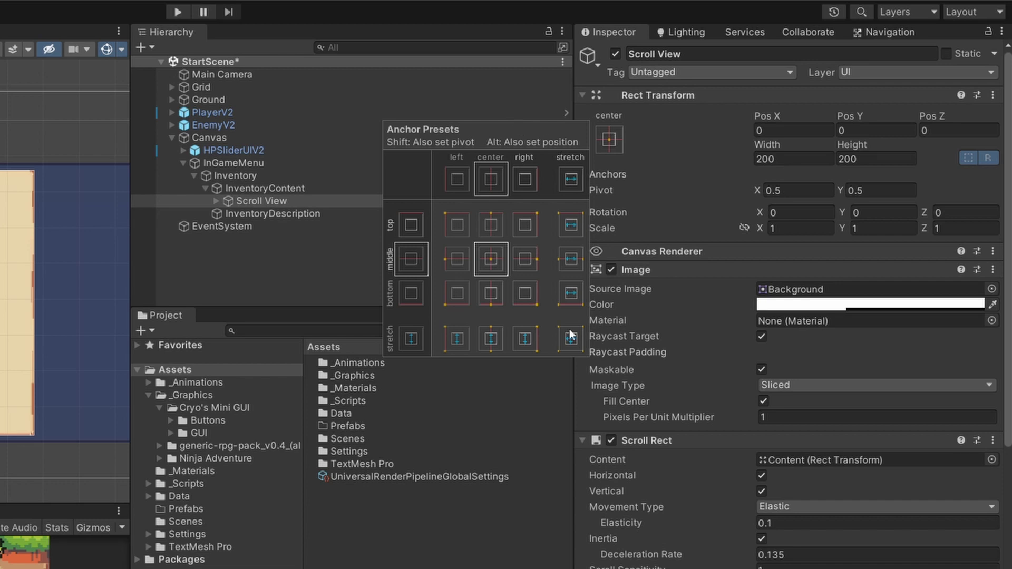
{"action": "key", "text": "alt+shift"}
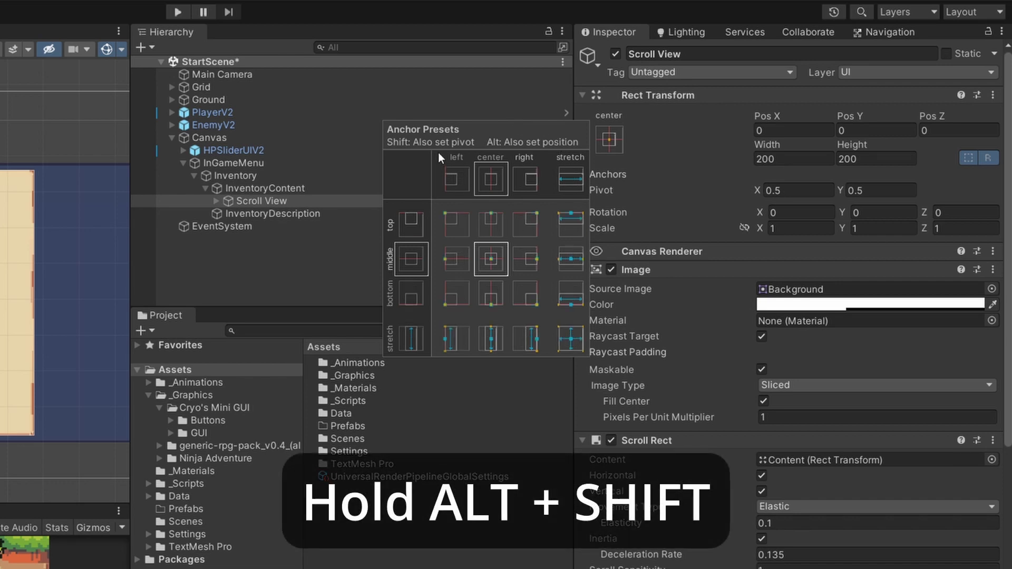
{"action": "left_click", "coordinate": [571, 341], "text": "alt+shift"}
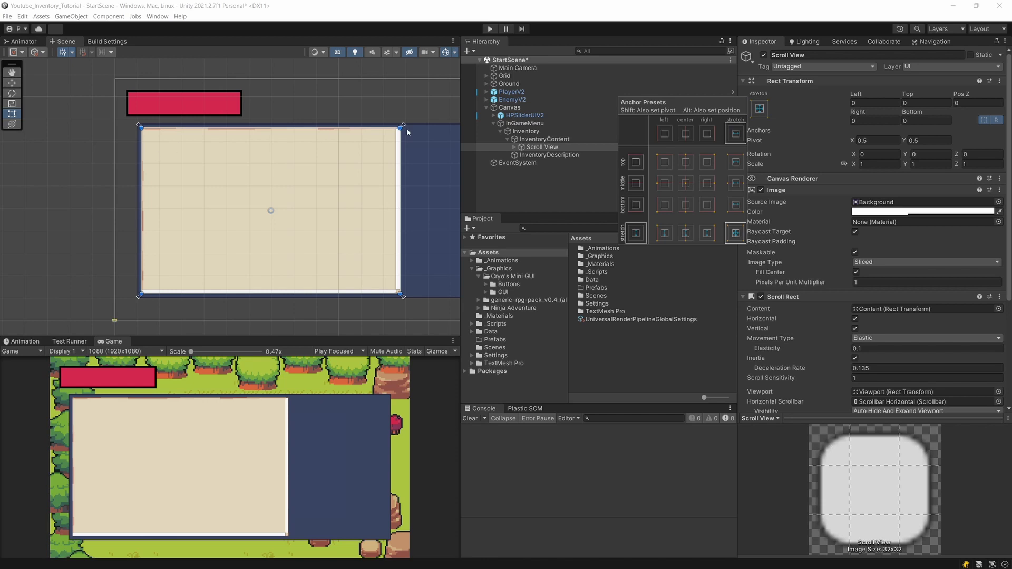
{"action": "left_click", "coordinate": [567, 144]}
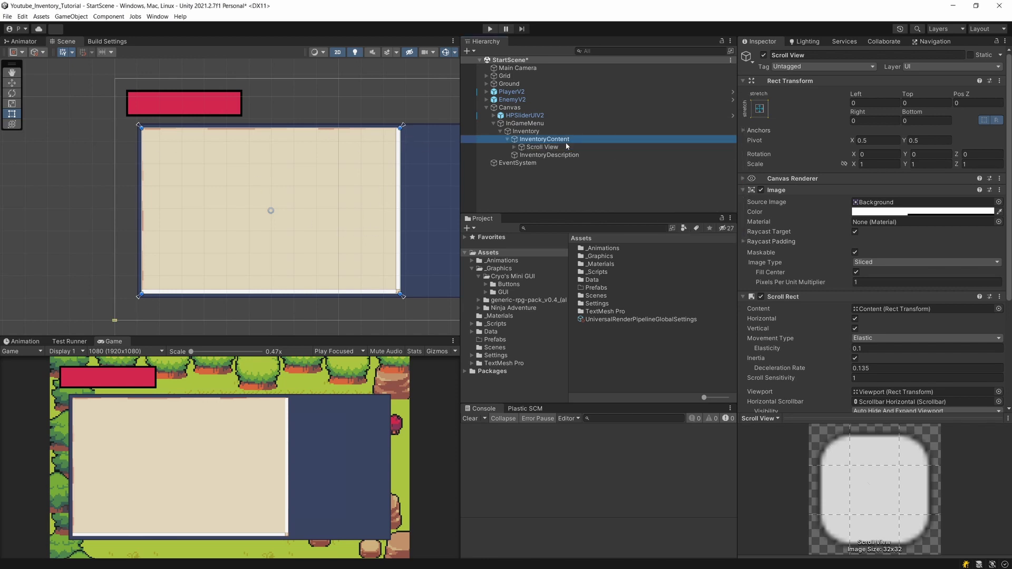
Step: Expand the Scroll View in the Hierarchy to show its Viewport and scrollbar children
{"action": "middle_click_drag", "start_coordinate": [384, 300], "coordinate": [315, 286]}
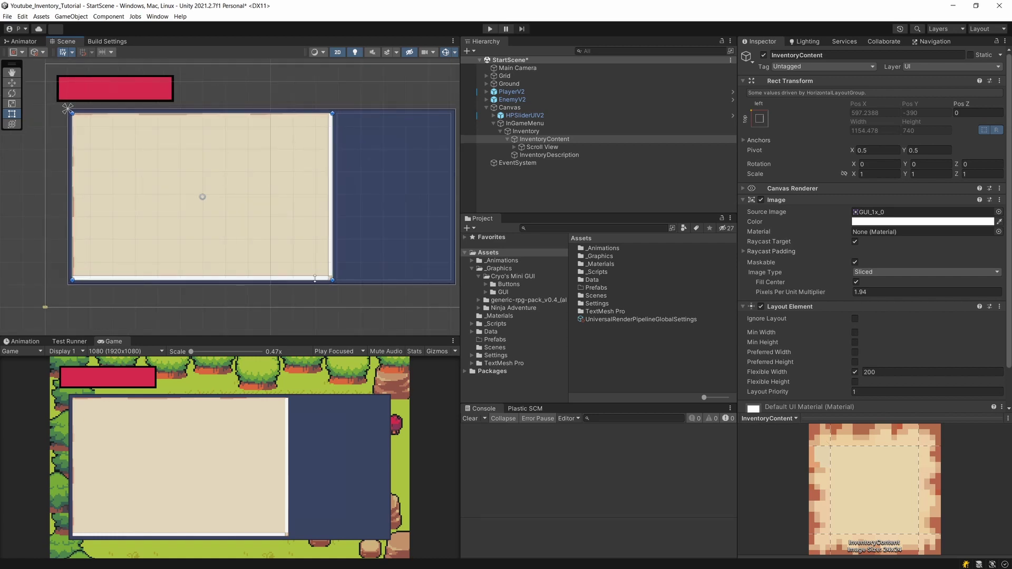
{"action": "left_click", "coordinate": [519, 139]}
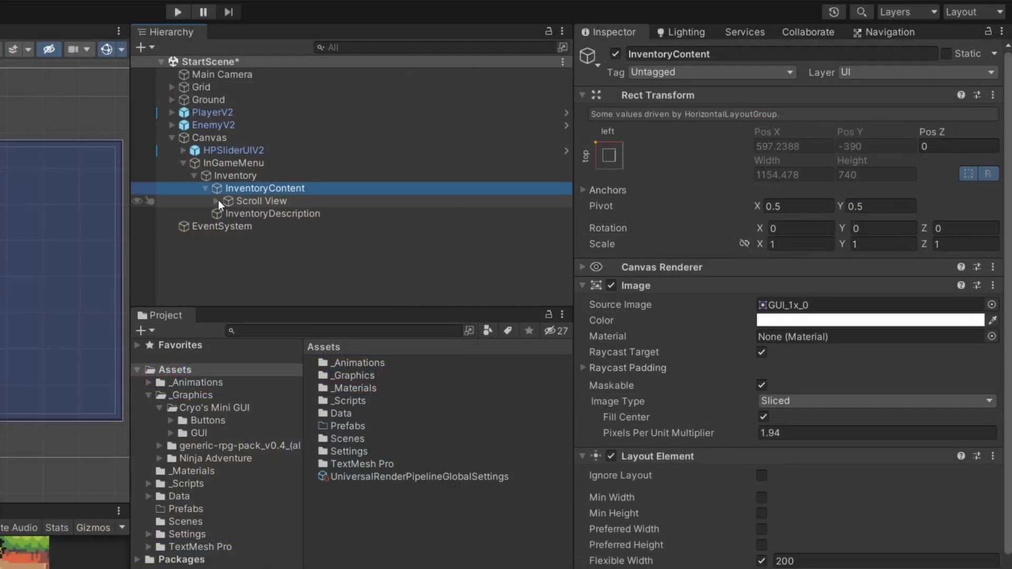
{"action": "left_click", "coordinate": [217, 201]}
{"action": "left_click", "coordinate": [311, 214]}
{"action": "left_click", "coordinate": [340, 226]}
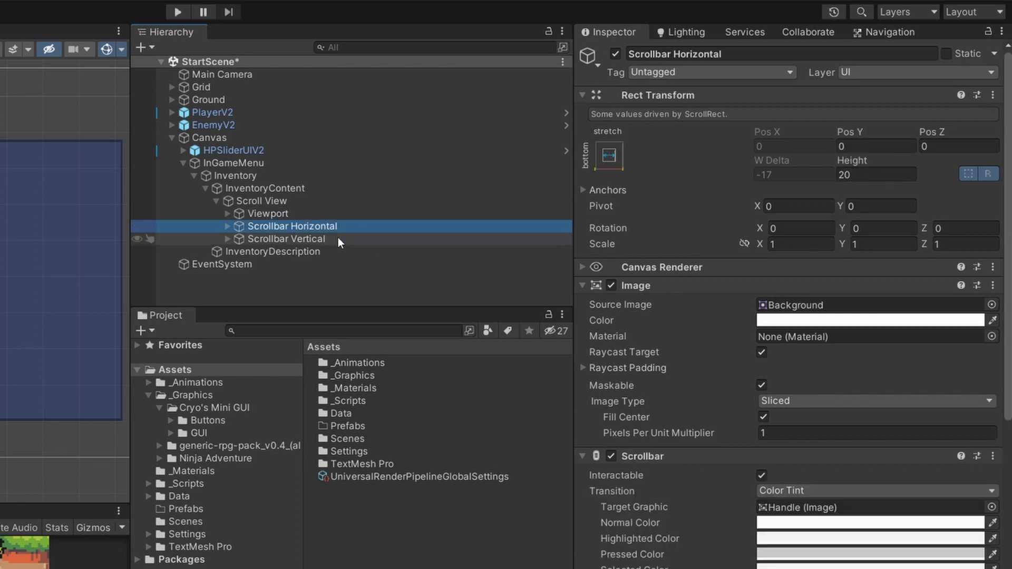
Step: Delete the Scrollbar Horizontal object from the Scroll View
{"action": "left_click", "coordinate": [337, 238]}
{"action": "left_click", "coordinate": [336, 225]}
{"action": "key", "text": "Delete"}
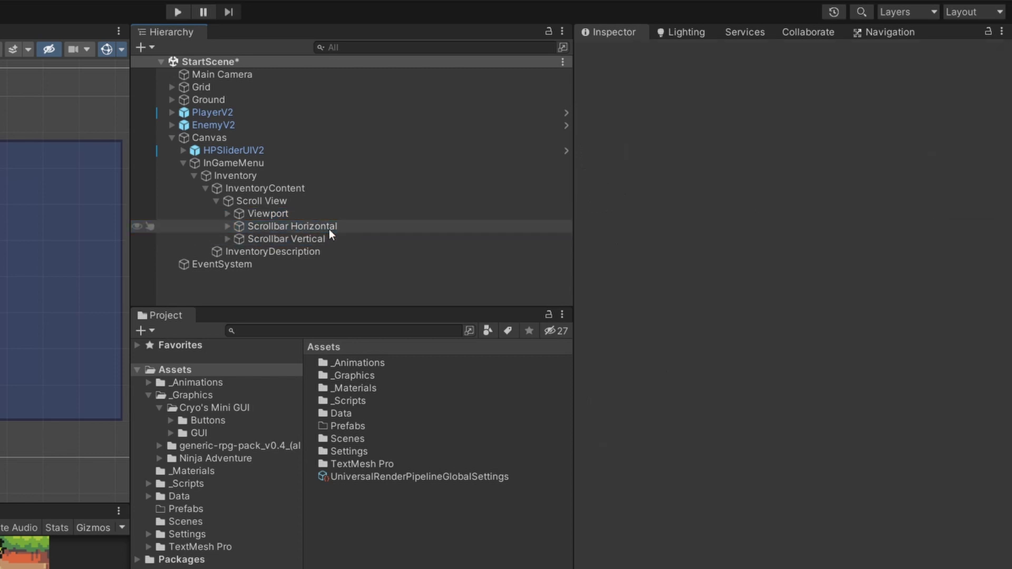
Step: Untick Horizontal in the Scroll Rect and set its Horizontal Scrollbar reference to None
{"action": "left_click", "coordinate": [330, 206]}
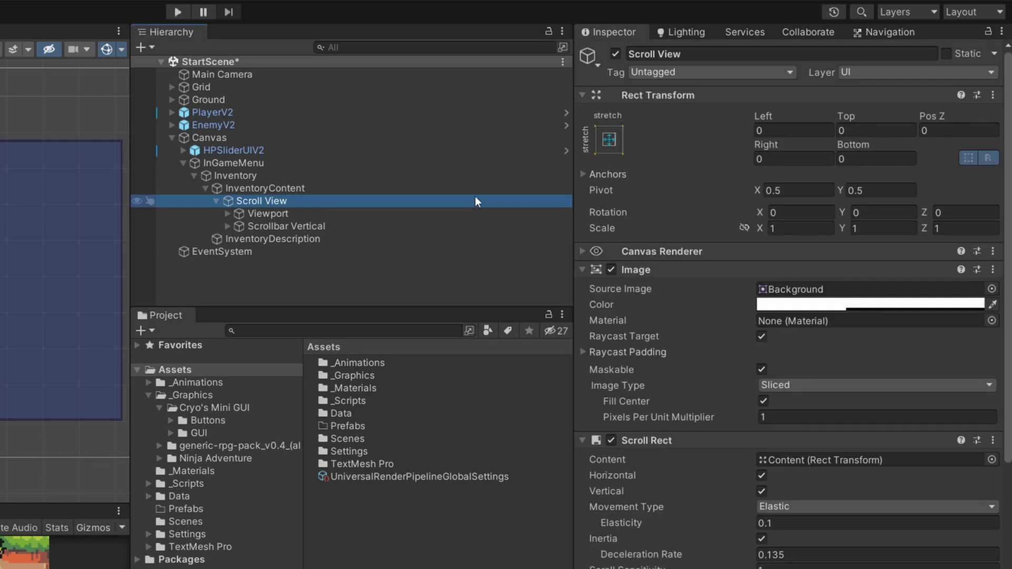
{"action": "left_click", "coordinate": [647, 268]}
{"action": "left_click", "coordinate": [650, 96]}
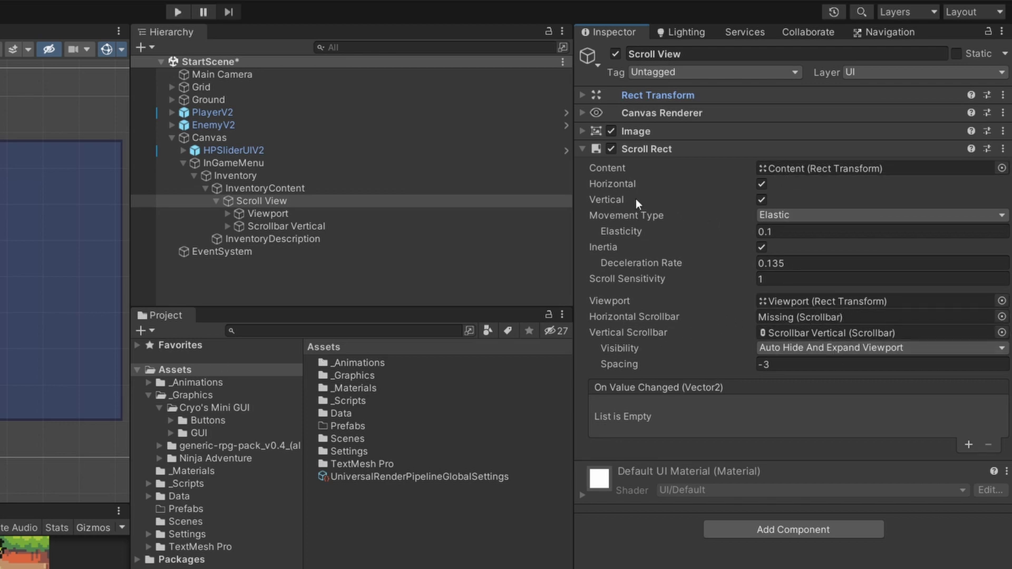
{"action": "left_click", "coordinate": [762, 184]}
{"action": "left_click", "coordinate": [1001, 316]}
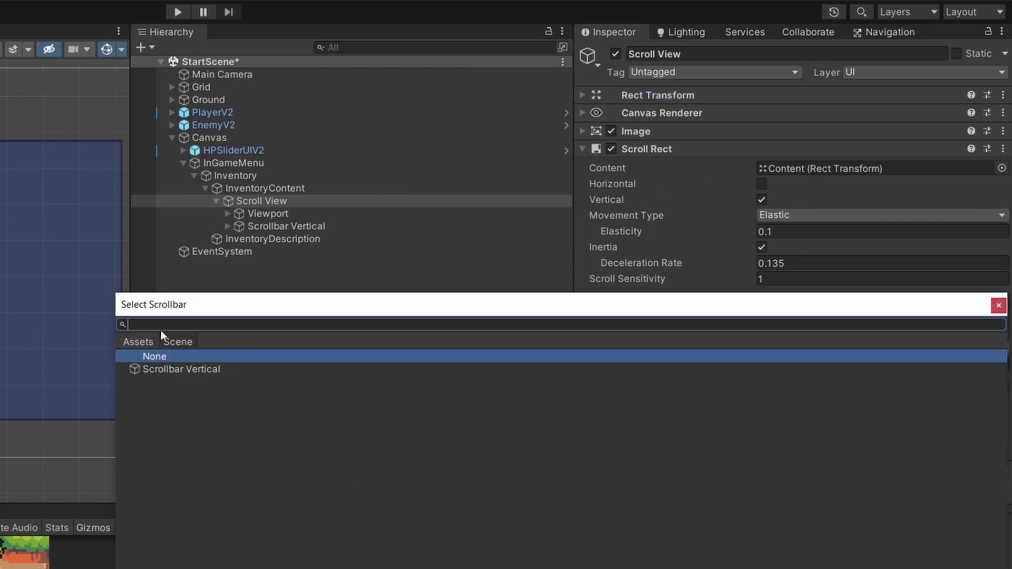
{"action": "double_click", "coordinate": [154, 357]}
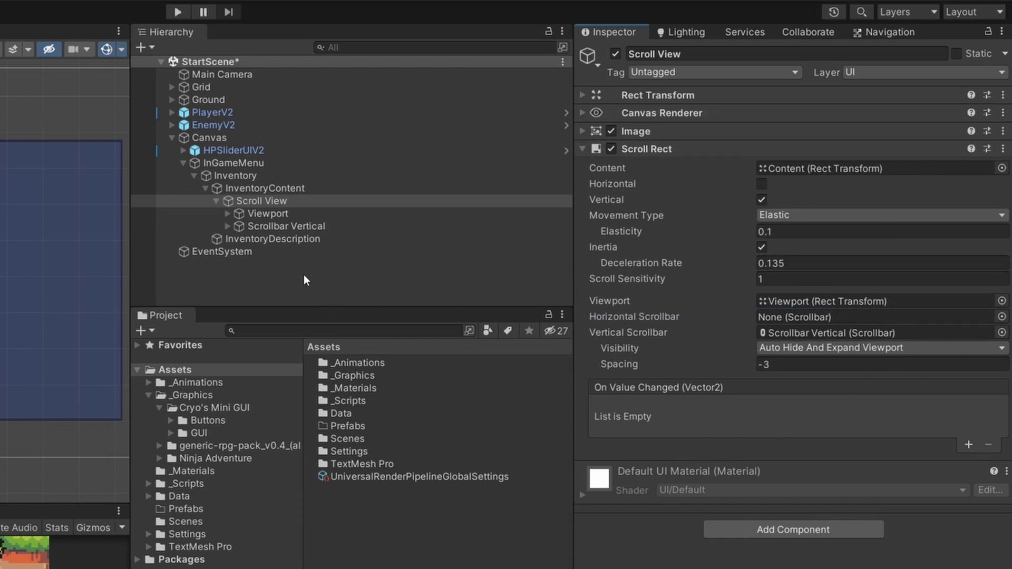
{"action": "left_click", "coordinate": [296, 212]}
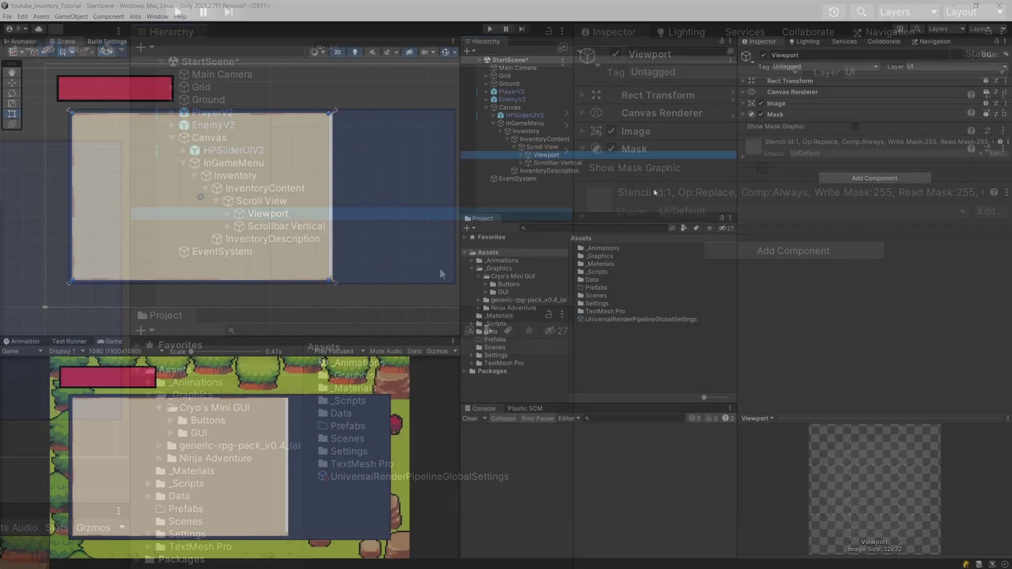
Step: Drag the Content object's bottom edge down to about 812 units tall, well below the Viewport
{"action": "left_click", "coordinate": [228, 213]}
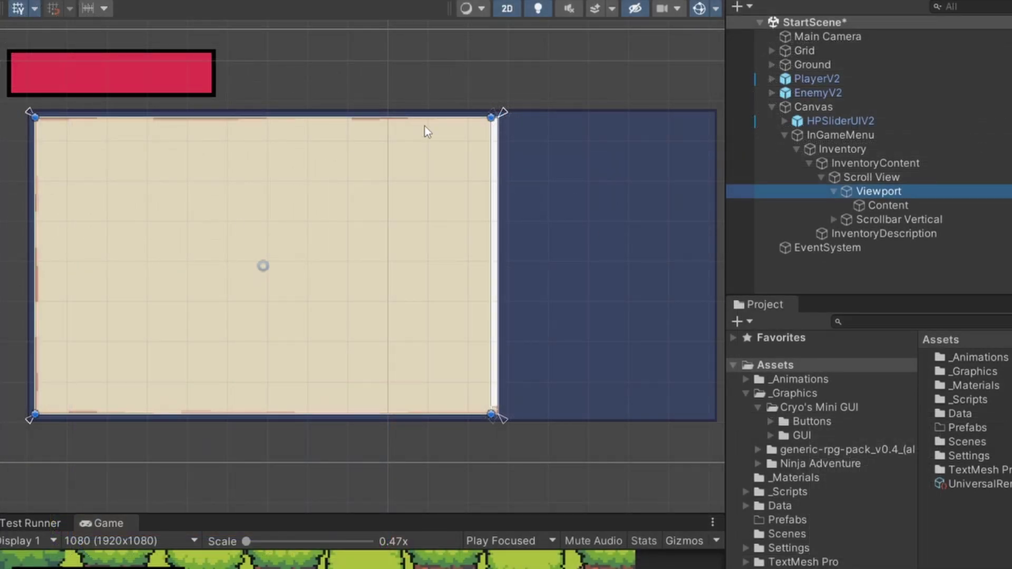
{"action": "left_click", "coordinate": [880, 205]}
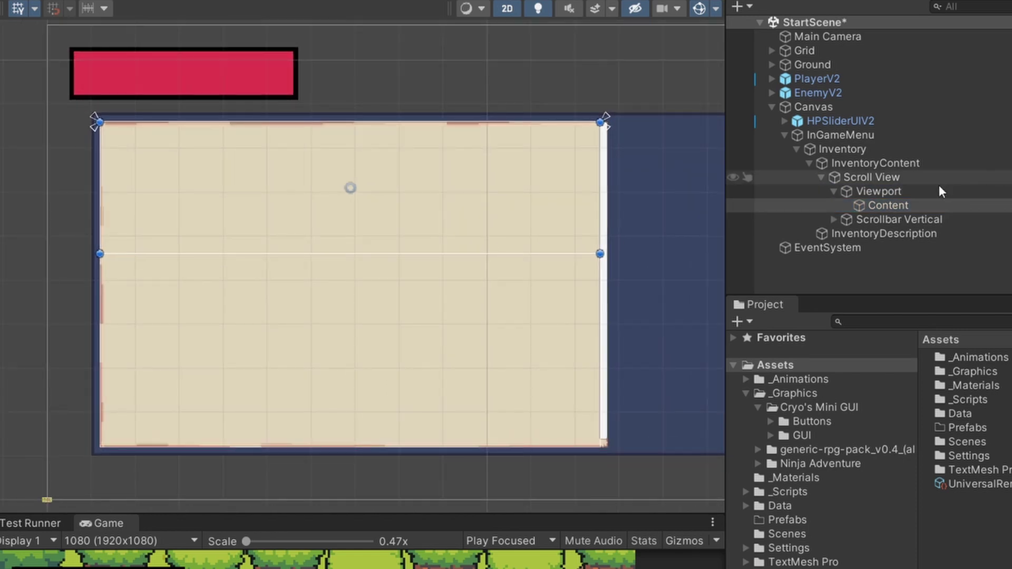
{"action": "left_click", "coordinate": [943, 191]}
{"action": "left_click", "coordinate": [911, 205]}
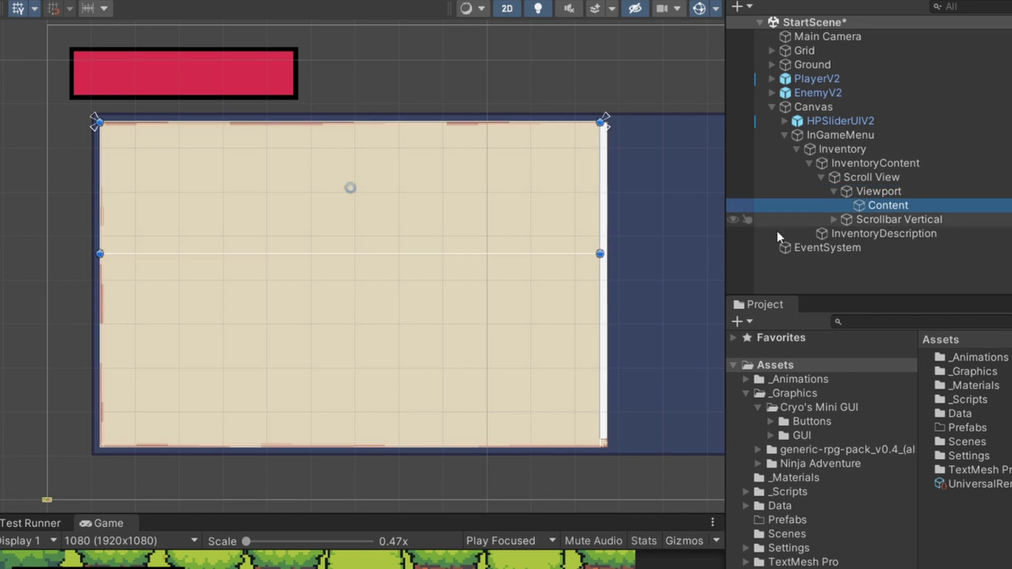
{"action": "scroll", "coordinate": [369, 253], "scroll_direction": "down", "scroll_amount": 2}
{"action": "left_click_drag", "start_coordinate": [375, 255], "coordinate": [356, 508]}
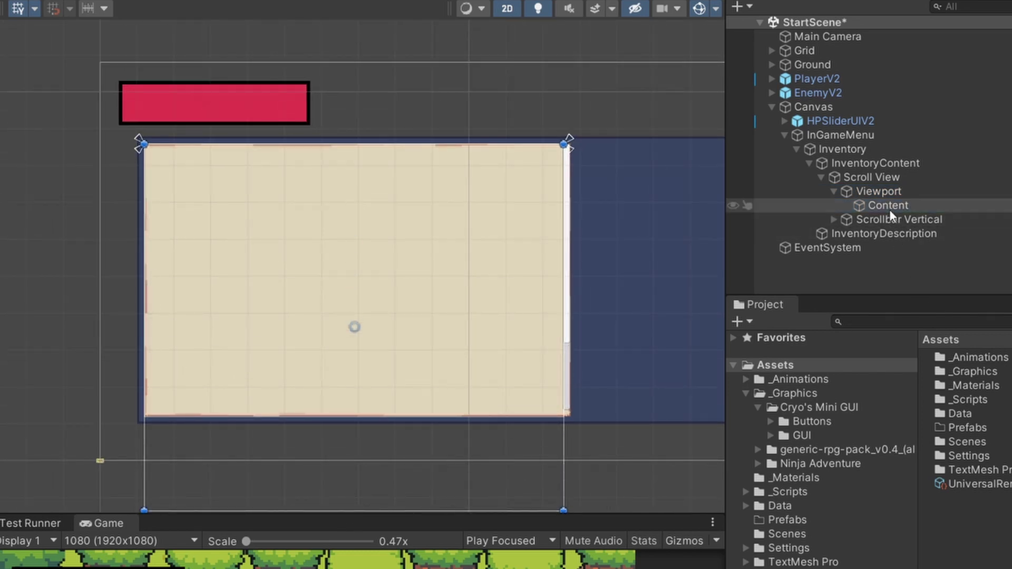
{"action": "left_click", "coordinate": [893, 192]}
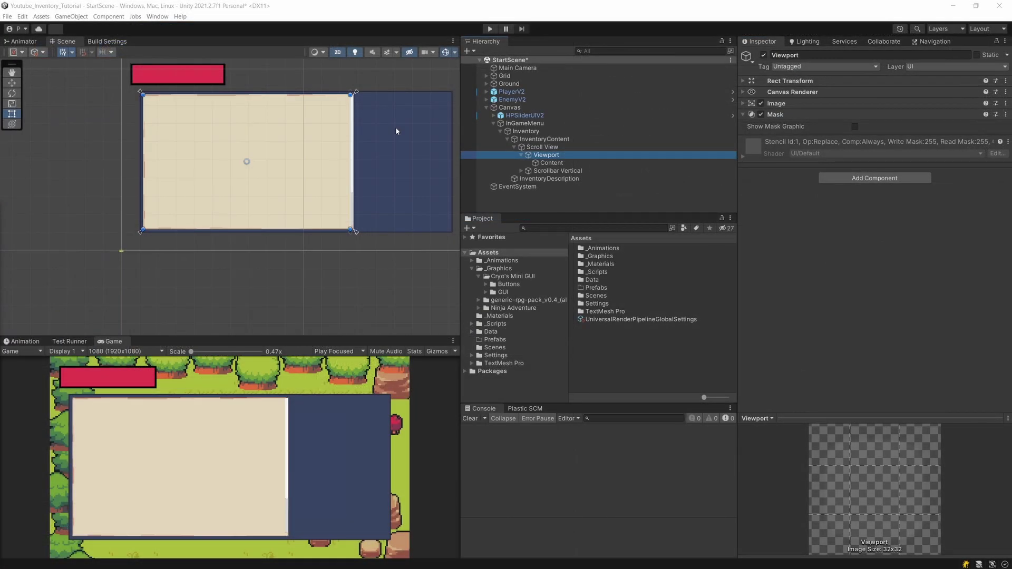
{"action": "left_click", "coordinate": [321, 230]}
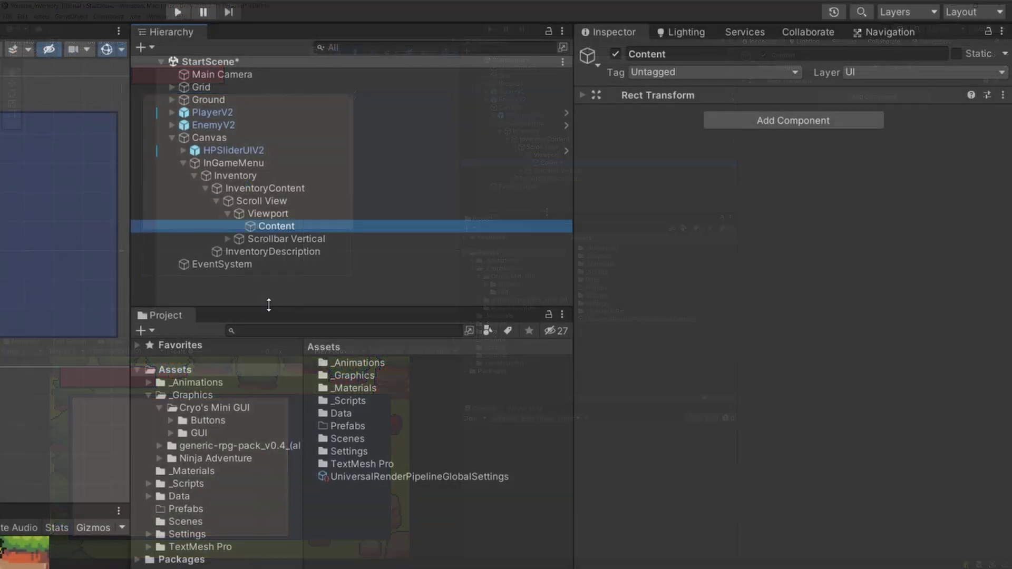
Step: Add a Grid Layout Group component to Content by searching 'Grid'
{"action": "left_click", "coordinate": [777, 120]}
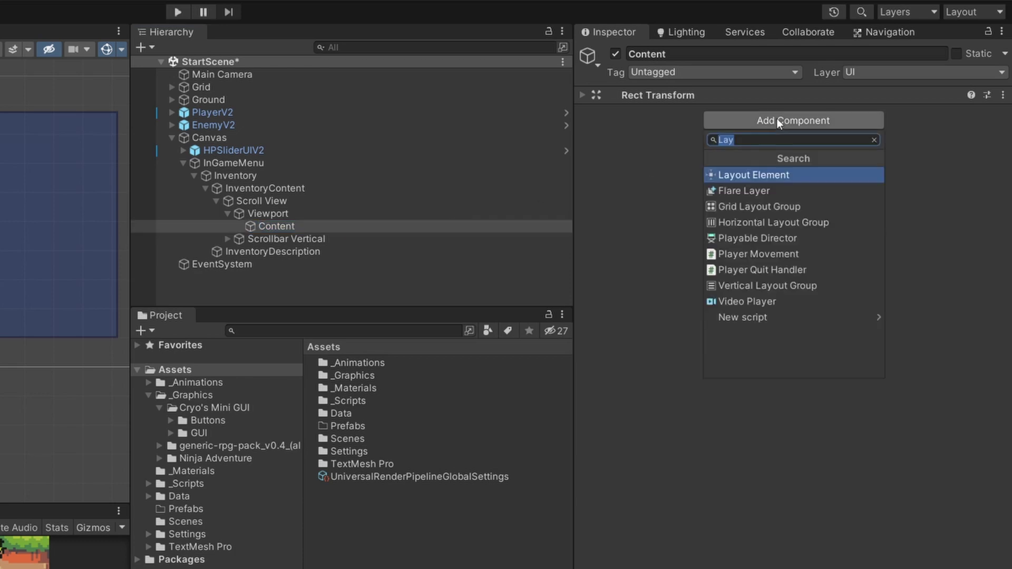
{"action": "type", "text": "Grid"}
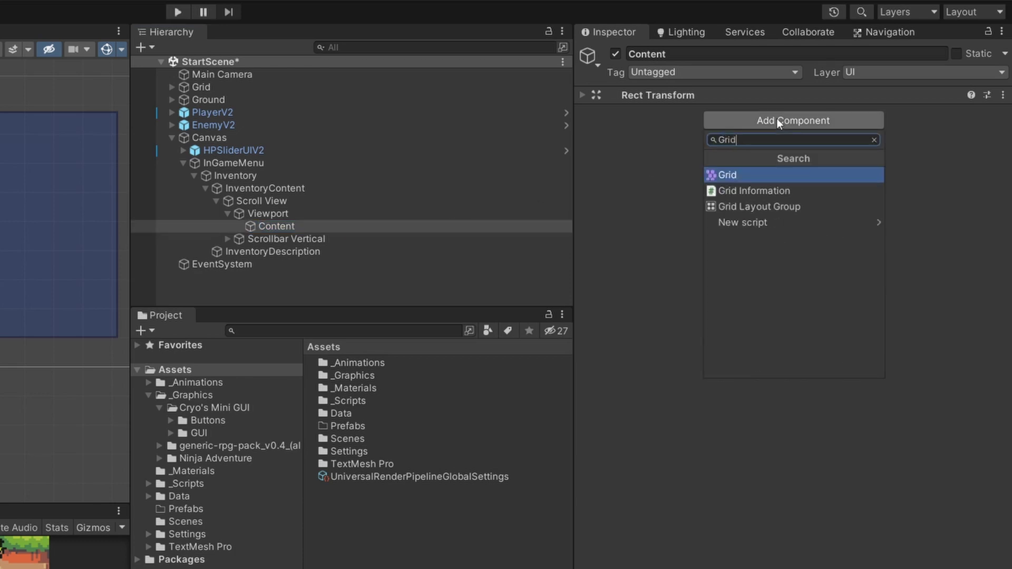
{"action": "left_click", "coordinate": [809, 206]}
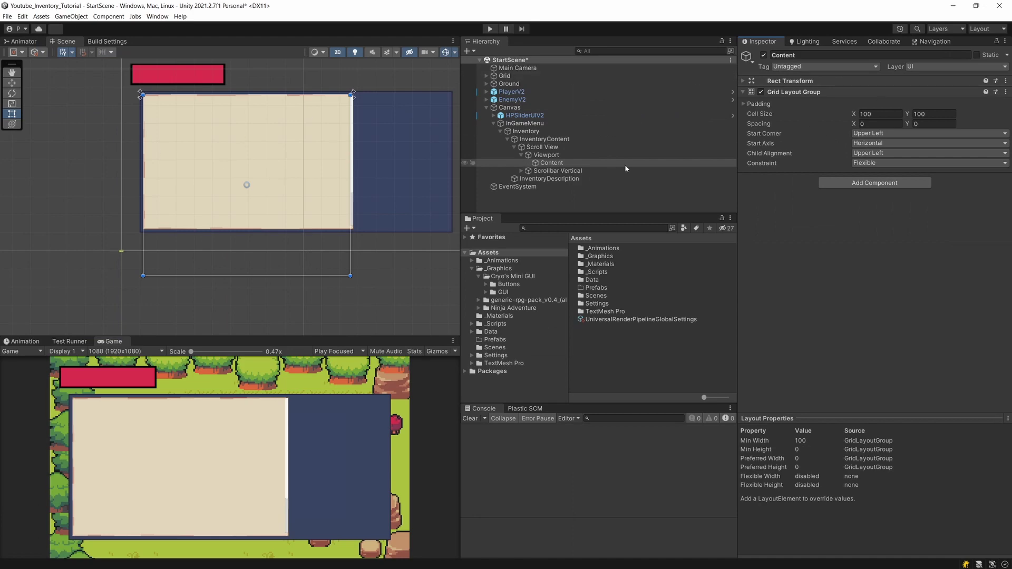
{"action": "right_click", "coordinate": [548, 164]}
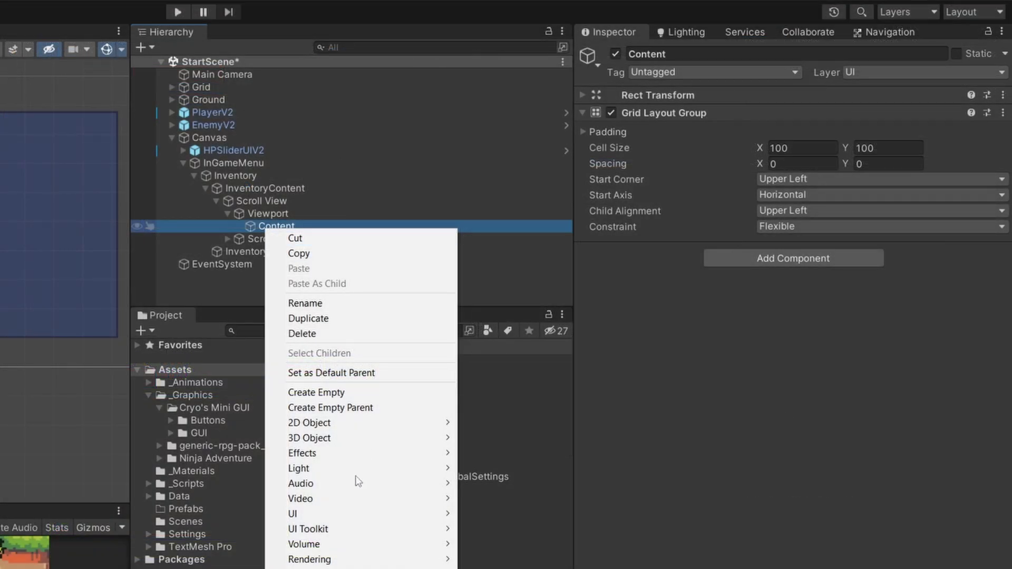
Step: Create a UI Image under Content as the first top-left slot, then reselect Content
{"action": "mouse_move", "coordinate": [333, 516]}
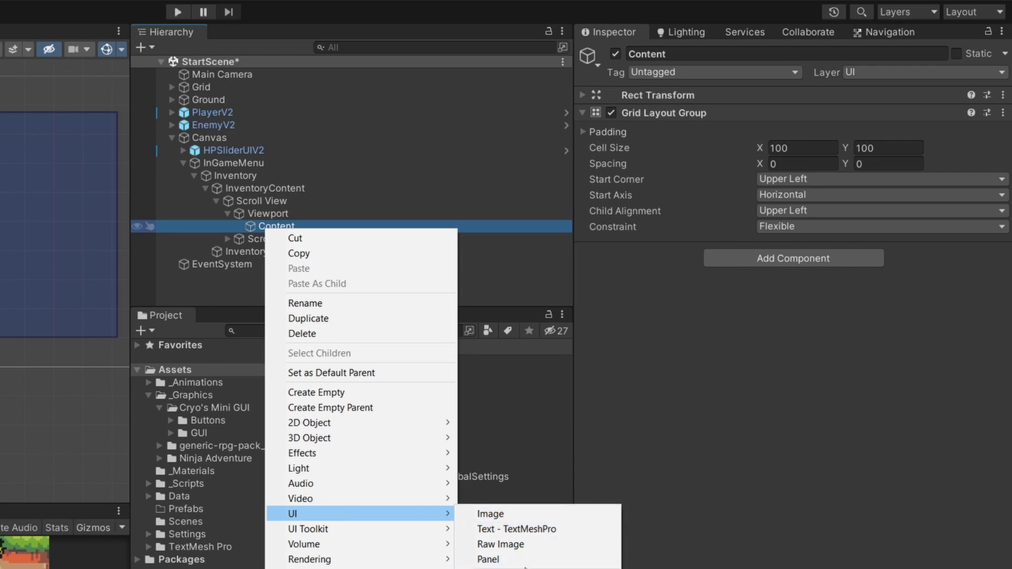
{"action": "left_click", "coordinate": [517, 513]}
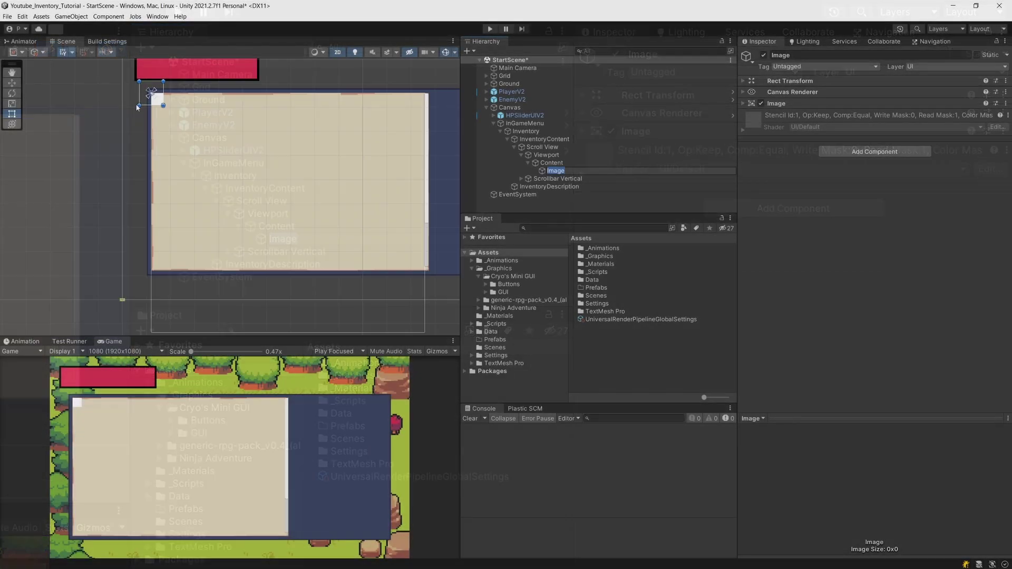
{"action": "scroll", "coordinate": [143, 131], "scroll_direction": "up", "scroll_amount": 3}
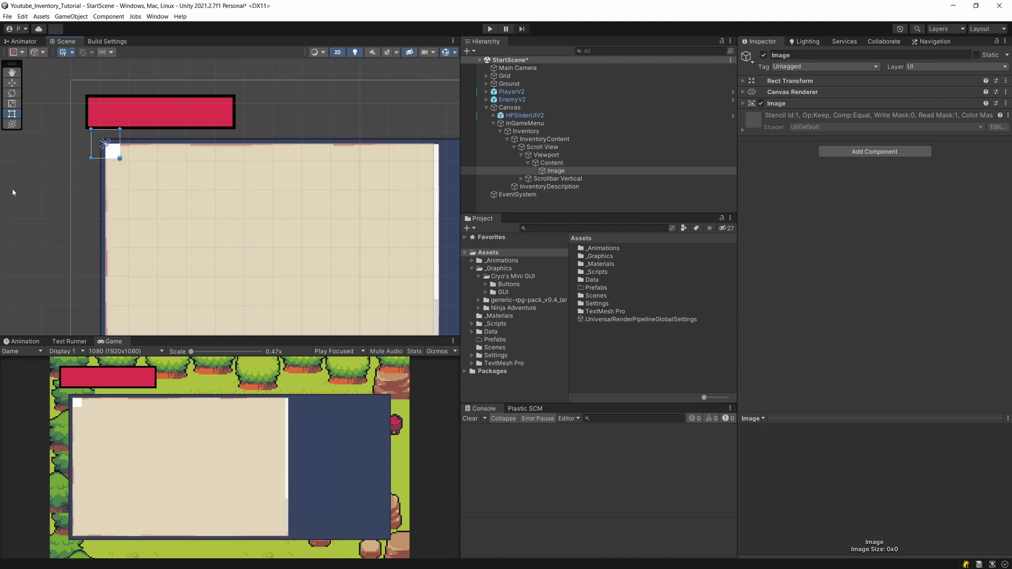
{"action": "left_click", "coordinate": [627, 165]}
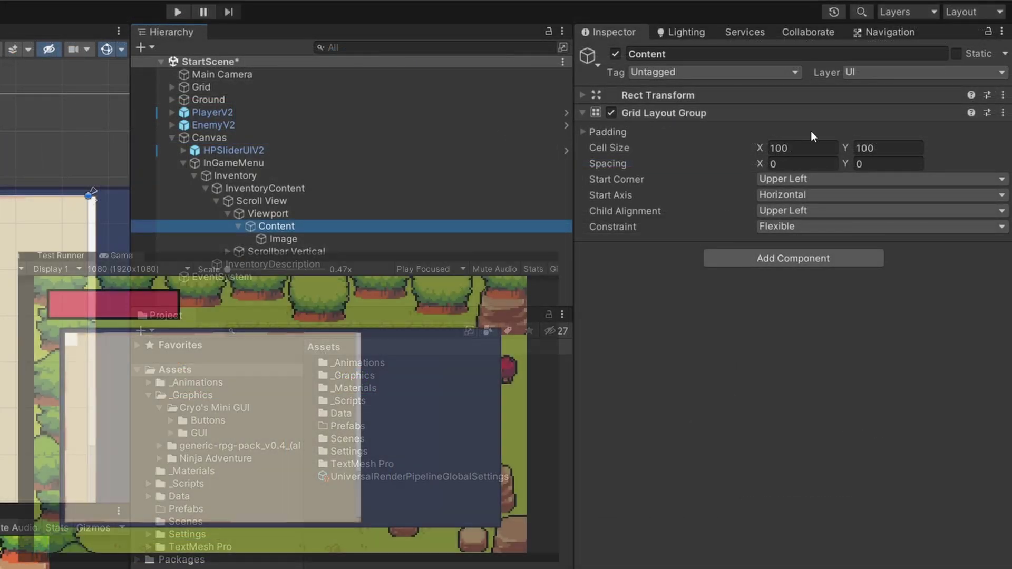
Step: Set the Grid Layout Group padding to 20 on Left, Right, Top and Bottom
{"action": "left_click", "coordinate": [611, 132]}
{"action": "left_click", "coordinate": [790, 149]}
{"action": "type", "text": "20"}
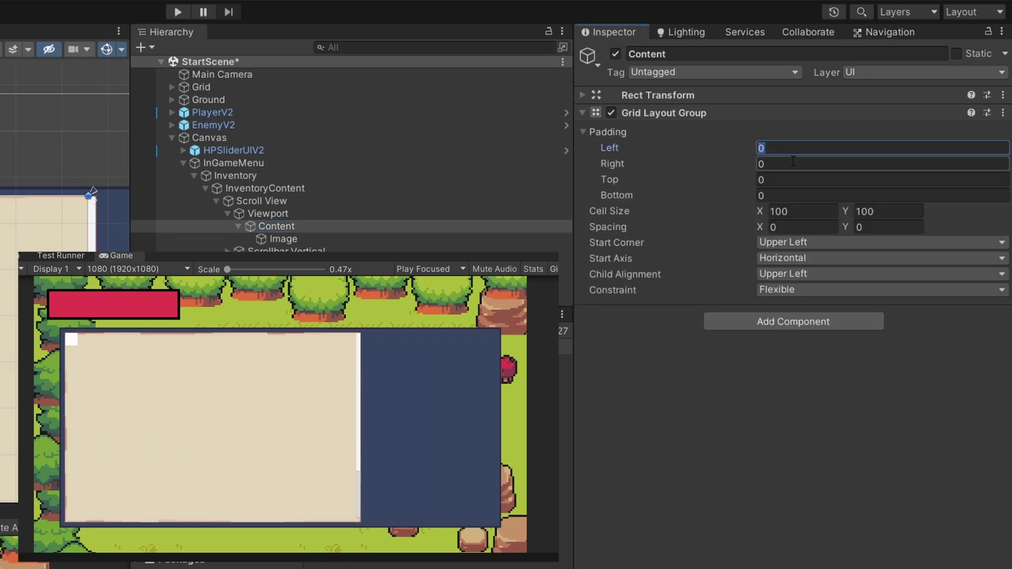
{"action": "left_click", "coordinate": [796, 165]}
{"action": "type", "text": "20"}
{"action": "left_click", "coordinate": [793, 180]}
{"action": "type", "text": "20"}
{"action": "left_click", "coordinate": [793, 196]}
{"action": "type", "text": "20"}
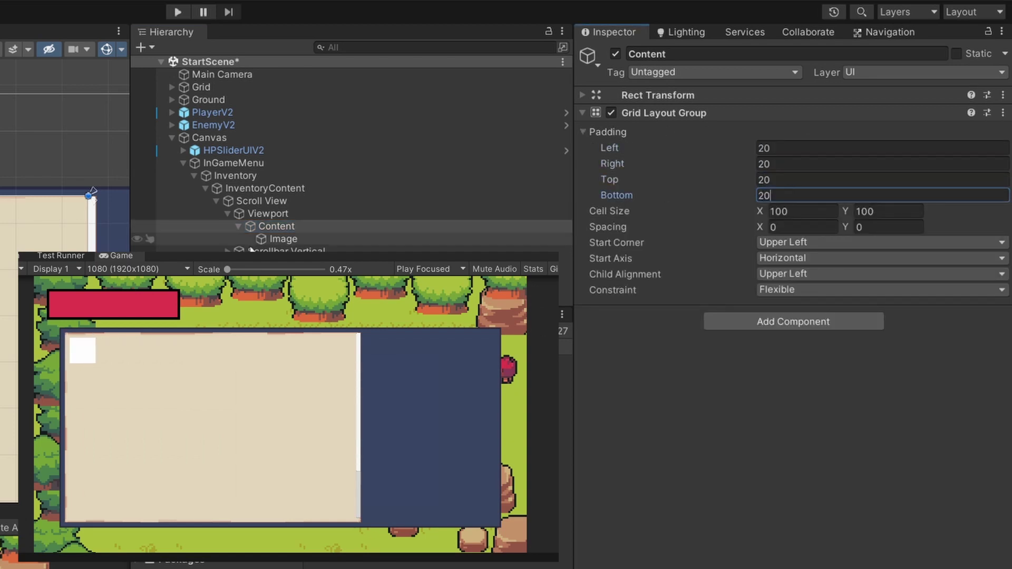
{"action": "key", "text": "Return"}
{"action": "scroll", "coordinate": [65, 158], "scroll_direction": "up", "scroll_amount": 3}
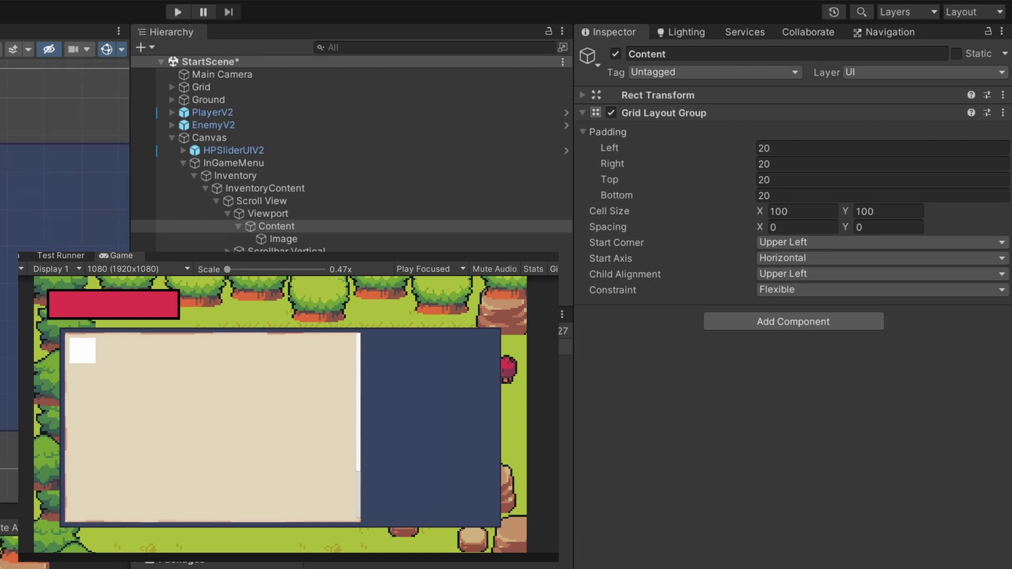
{"action": "scroll", "coordinate": [65, 211], "scroll_direction": "down", "scroll_amount": 2}
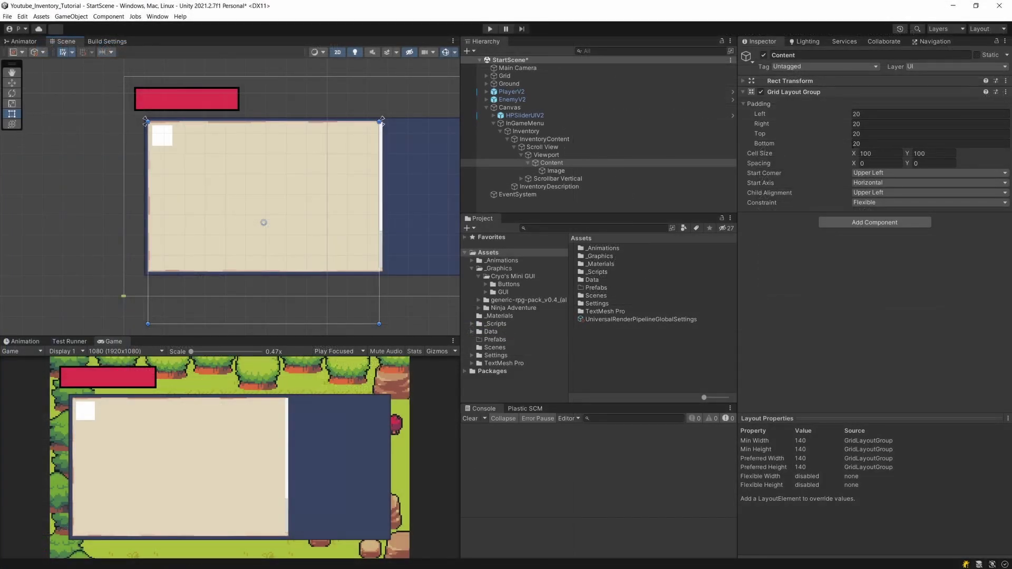
Step: Set the grid Cell Size to 150 by 150
{"action": "left_click", "coordinate": [876, 153]}
{"action": "type", "text": "150"}
{"action": "key", "text": "Tab"}
{"action": "type", "text": "150"}
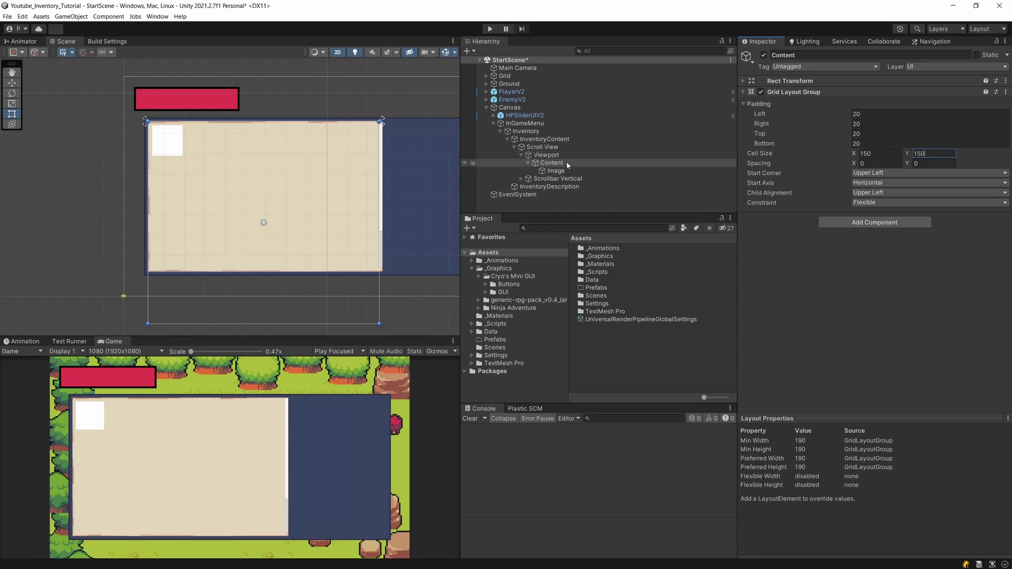
{"action": "middle_click_drag", "start_coordinate": [204, 99], "coordinate": [105, 99]}
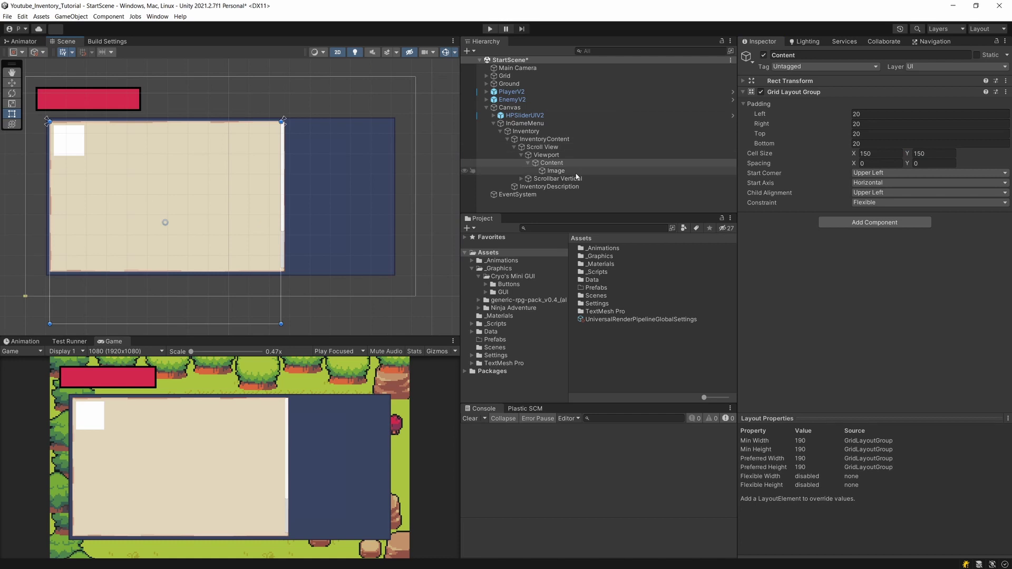
Step: Duplicate the white Image slot with Ctrl+D until copies reach Image (41)
{"action": "left_click", "coordinate": [554, 172]}
{"action": "key", "text": "ctrl+d"}
{"action": "key", "text": "ctrl+d"}
{"action": "key", "text": "ctrl+d"}
{"action": "key", "text": "ctrl+d"}
{"action": "key", "text": "ctrl+d"}
{"action": "key", "text": "ctrl+d"}
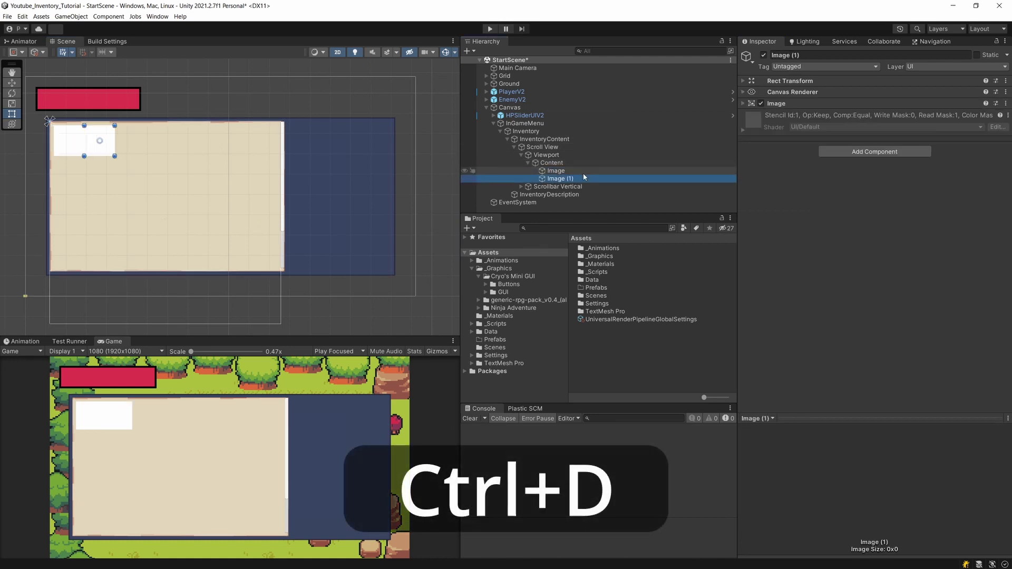
{"action": "key", "text": "ctrl+d"}
{"action": "key", "text": "ctrl+d"}
{"action": "key", "text": "ctrl+d"}
{"action": "key", "text": "ctrl+d"}
{"action": "key", "text": "ctrl+d"}
{"action": "key", "text": "ctrl+d"}
{"action": "key", "text": "ctrl+d"}
{"action": "key", "text": "ctrl+d"}
{"action": "key", "text": "ctrl+d"}
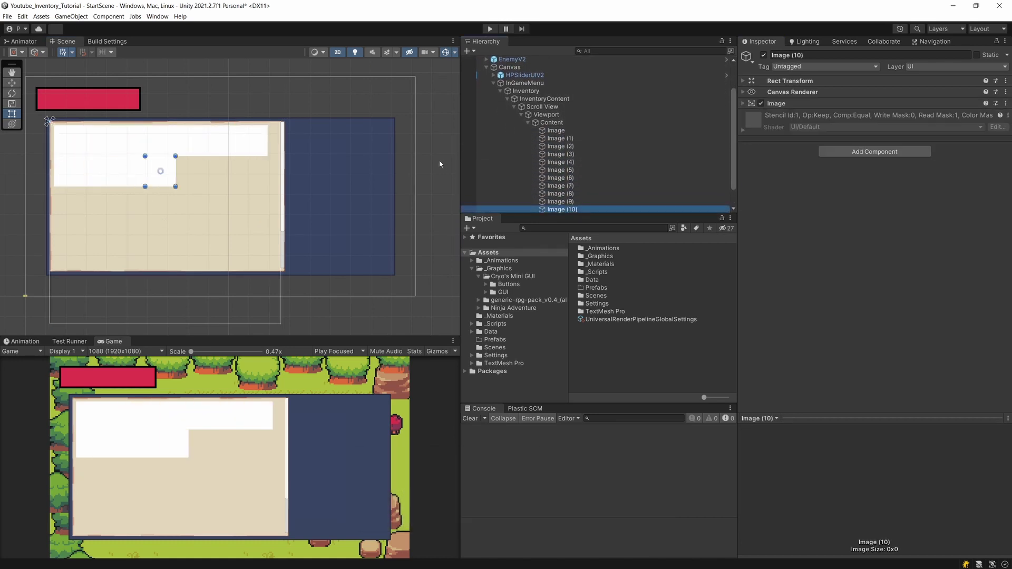
{"action": "key", "text": "ctrl+d"}
{"action": "key", "text": "ctrl+d"}
{"action": "key", "text": "ctrl+d"}
{"action": "key", "text": "ctrl+d"}
{"action": "key", "text": "ctrl+d"}
{"action": "key", "text": "ctrl+d"}
{"action": "key", "text": "ctrl+d"}
{"action": "key", "text": "ctrl+d"}
{"action": "key", "text": "ctrl+d"}
{"action": "key", "text": "ctrl+d"}
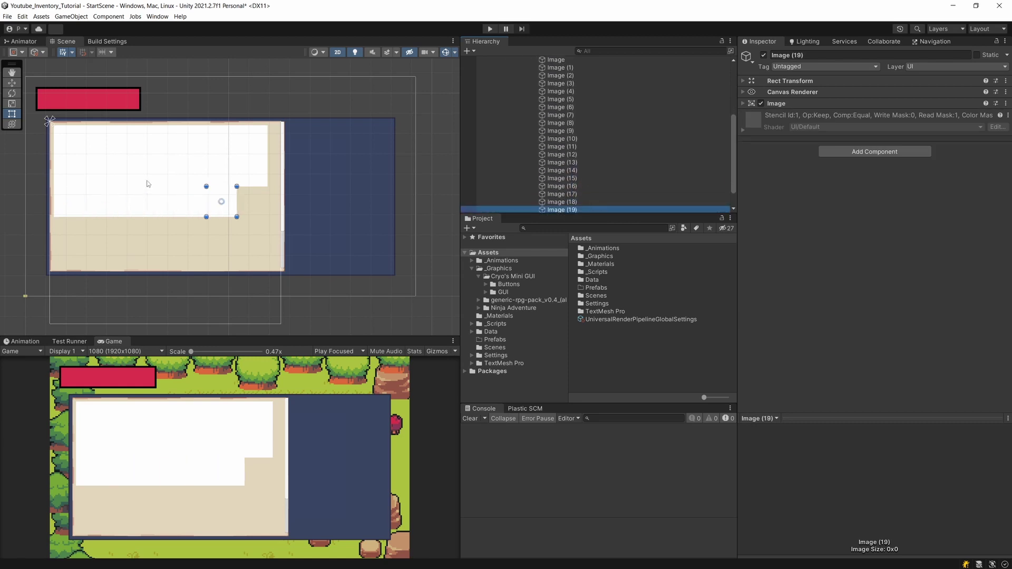
{"action": "key", "text": "ctrl+d"}
{"action": "key", "text": "ctrl+d"}
{"action": "key", "text": "ctrl+d"}
{"action": "key", "text": "ctrl+d"}
{"action": "key", "text": "ctrl+d"}
{"action": "key", "text": "ctrl+d"}
{"action": "key", "text": "ctrl+d"}
{"action": "key", "text": "ctrl+d"}
{"action": "key", "text": "ctrl+d"}
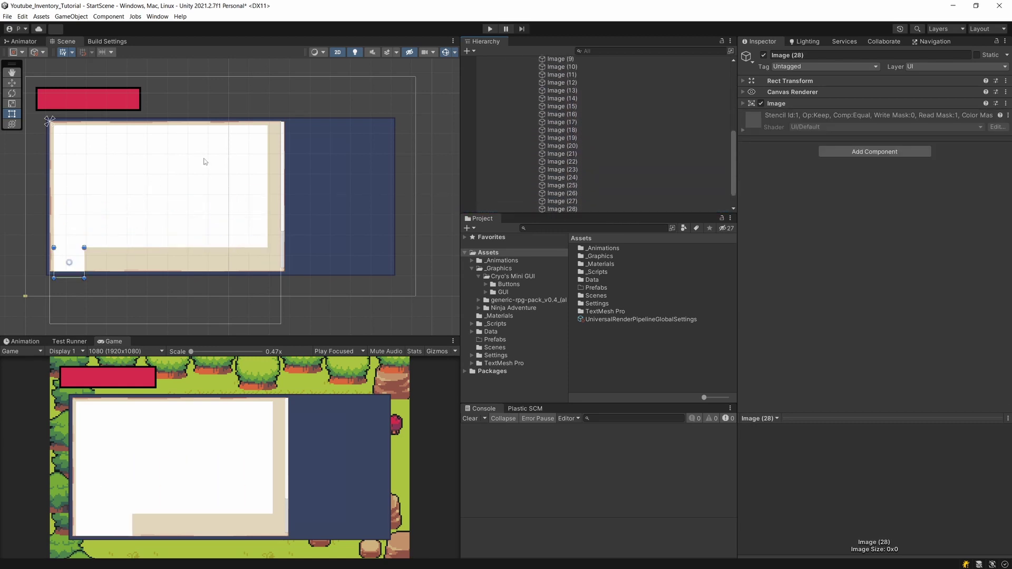
{"action": "key", "text": "ctrl+d"}
{"action": "key", "text": "ctrl+d"}
{"action": "key", "text": "ctrl+d"}
{"action": "key", "text": "ctrl+d"}
{"action": "key", "text": "ctrl+d"}
{"action": "key", "text": "ctrl+d"}
{"action": "key", "text": "ctrl+d"}
{"action": "key", "text": "ctrl+d"}
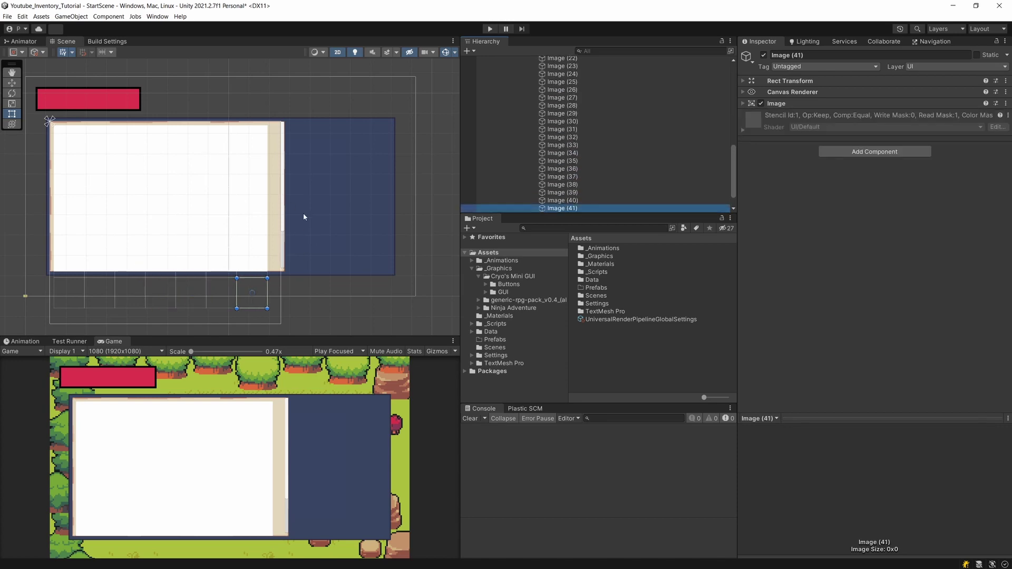
{"action": "scroll", "coordinate": [588, 193], "scroll_direction": "up", "scroll_amount": 10}
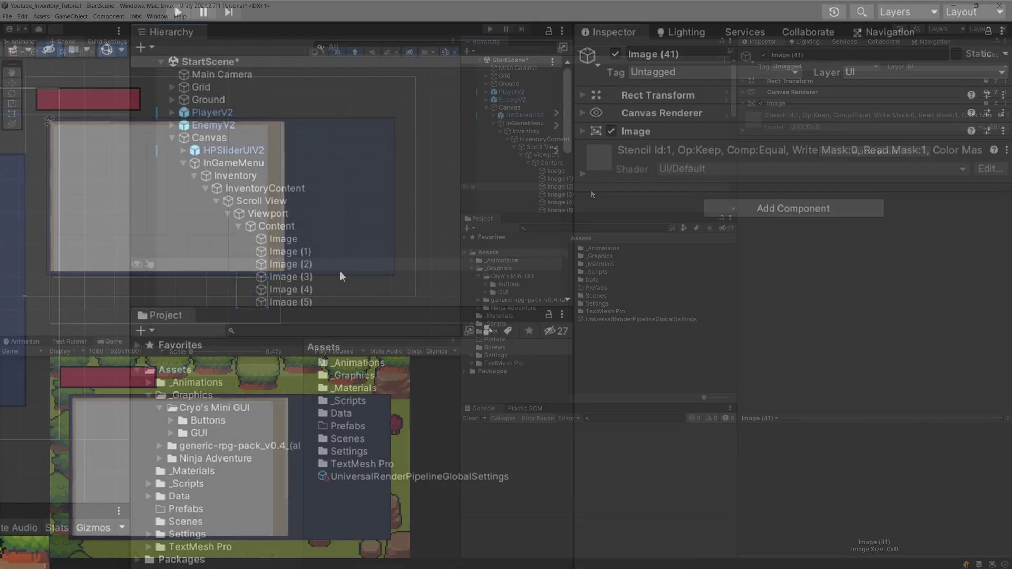
Step: Set Content's grid Spacing to 20 by 20 and frame Content in the Scene view
{"action": "left_click", "coordinate": [548, 156]}
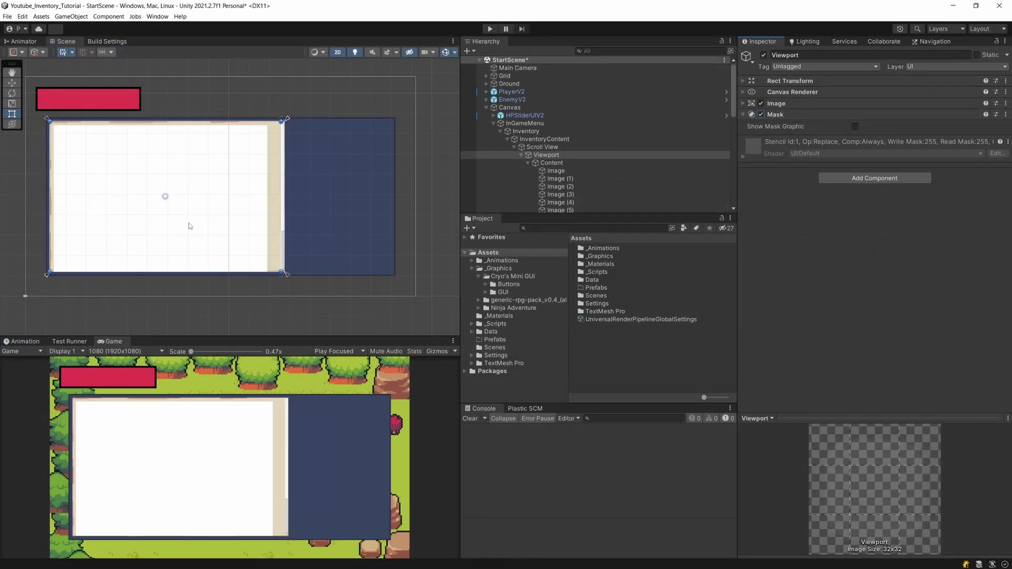
{"action": "left_click", "coordinate": [550, 163]}
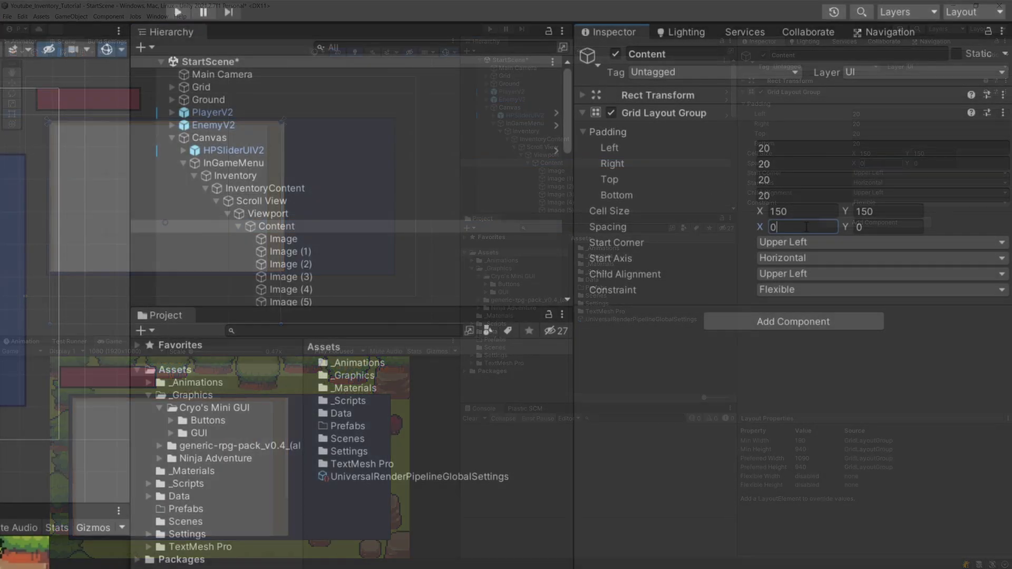
{"action": "left_click", "coordinate": [887, 162]}
{"action": "type", "text": "20"}
{"action": "key", "text": "Tab"}
{"action": "type", "text": "20"}
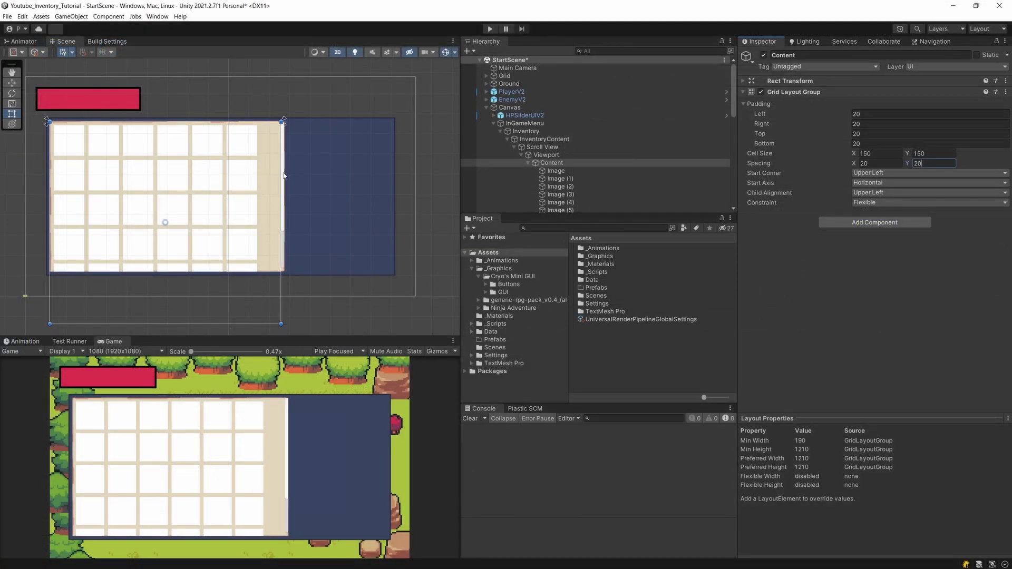
{"action": "double_click", "coordinate": [551, 162]}
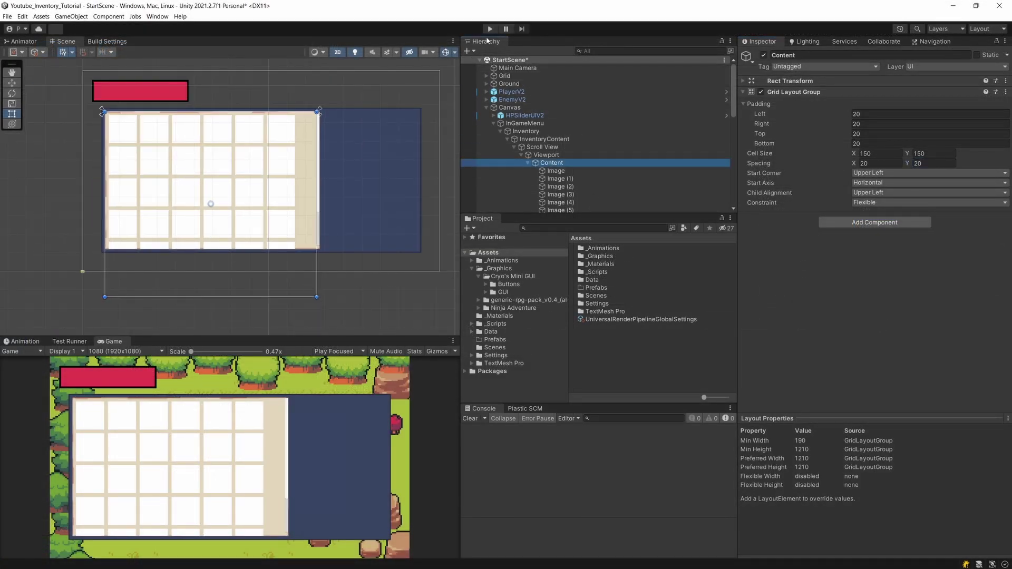
{"action": "left_click", "coordinate": [338, 351]}
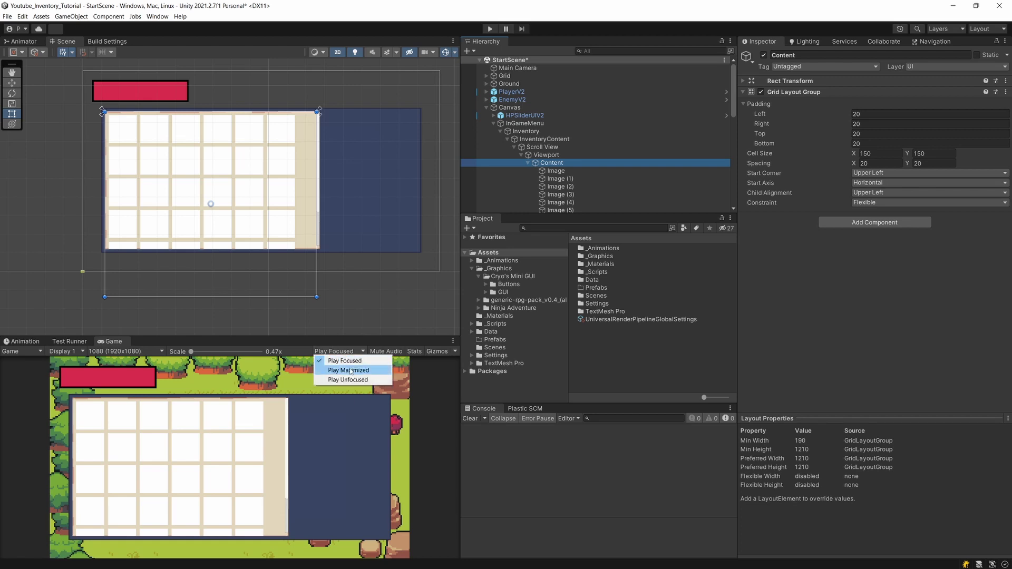
Step: Play-test in Play Maximized mode, scrolling the inventory grid up and down, then stop play
{"action": "left_click", "coordinate": [348, 370]}
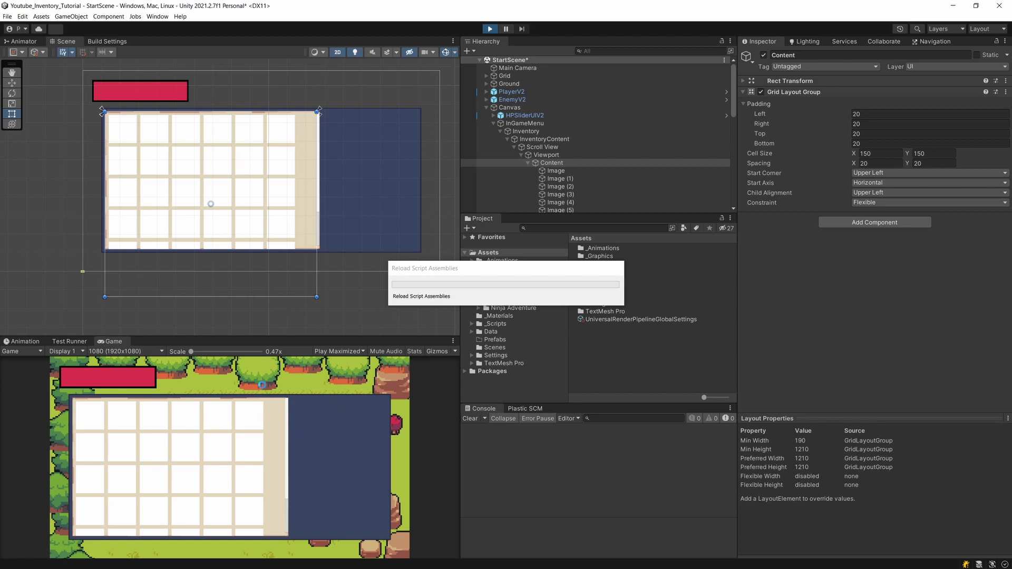
{"action": "scroll", "coordinate": [607, 274], "scroll_direction": "down", "scroll_amount": 3}
{"action": "scroll", "coordinate": [489, 309], "scroll_direction": "down", "scroll_amount": 3}
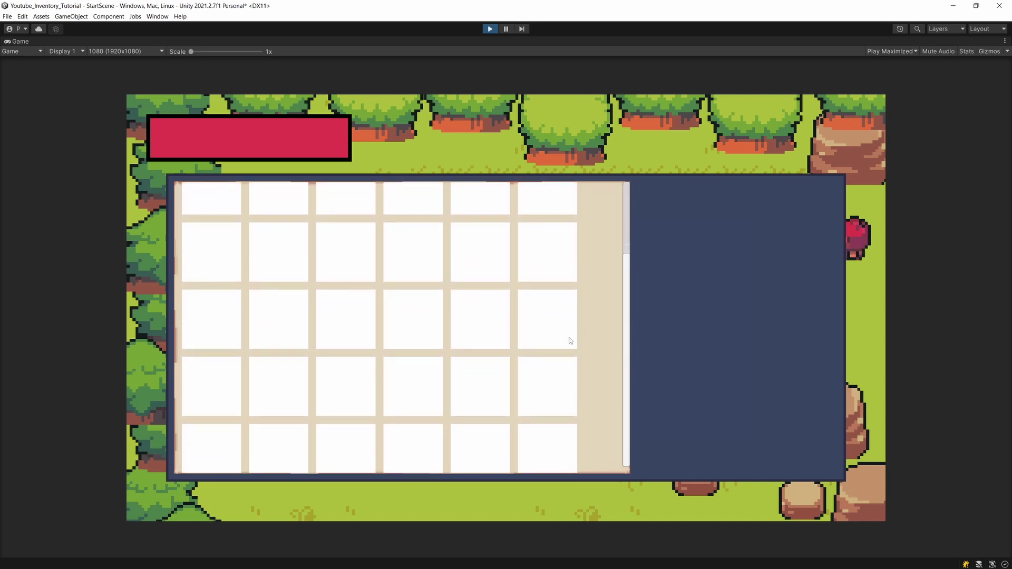
{"action": "scroll", "coordinate": [488, 334], "scroll_direction": "up", "scroll_amount": 2}
{"action": "scroll", "coordinate": [484, 329], "scroll_direction": "down", "scroll_amount": 3}
{"action": "scroll", "coordinate": [536, 247], "scroll_direction": "up", "scroll_amount": 3}
{"action": "scroll", "coordinate": [519, 261], "scroll_direction": "down", "scroll_amount": 3}
{"action": "scroll", "coordinate": [519, 261], "scroll_direction": "up", "scroll_amount": 3}
{"action": "scroll", "coordinate": [520, 260], "scroll_direction": "down", "scroll_amount": 3}
{"action": "scroll", "coordinate": [521, 425], "scroll_direction": "up", "scroll_amount": 3}
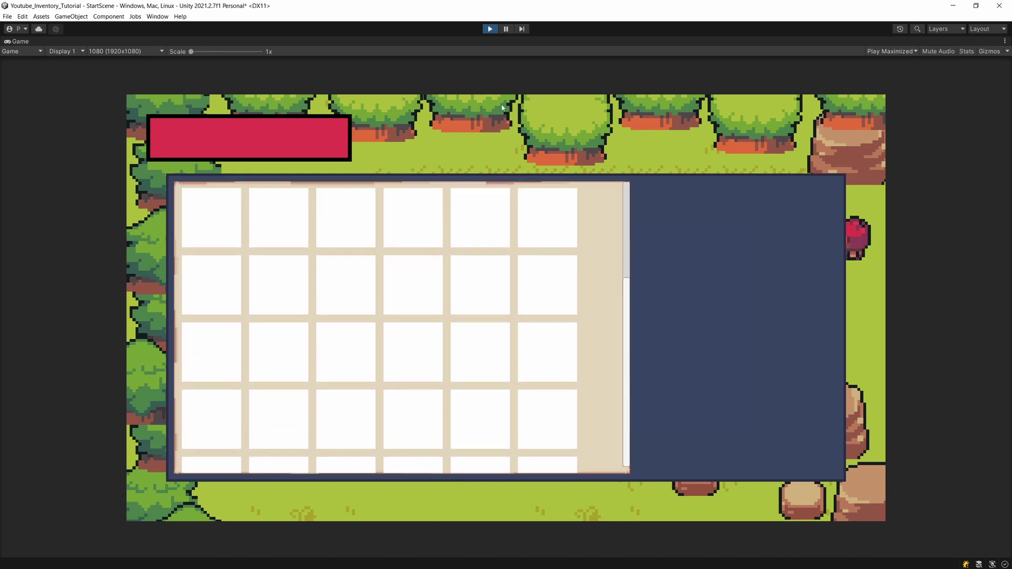
{"action": "scroll", "coordinate": [495, 219], "scroll_direction": "down", "scroll_amount": 3}
{"action": "scroll", "coordinate": [494, 219], "scroll_direction": "up", "scroll_amount": 5}
{"action": "scroll", "coordinate": [524, 393], "scroll_direction": "down", "scroll_amount": 3}
{"action": "scroll", "coordinate": [506, 316], "scroll_direction": "up", "scroll_amount": 2}
{"action": "scroll", "coordinate": [496, 327], "scroll_direction": "down", "scroll_amount": 2}
{"action": "scroll", "coordinate": [485, 396], "scroll_direction": "down", "scroll_amount": 2}
{"action": "scroll", "coordinate": [479, 448], "scroll_direction": "up", "scroll_amount": 2}
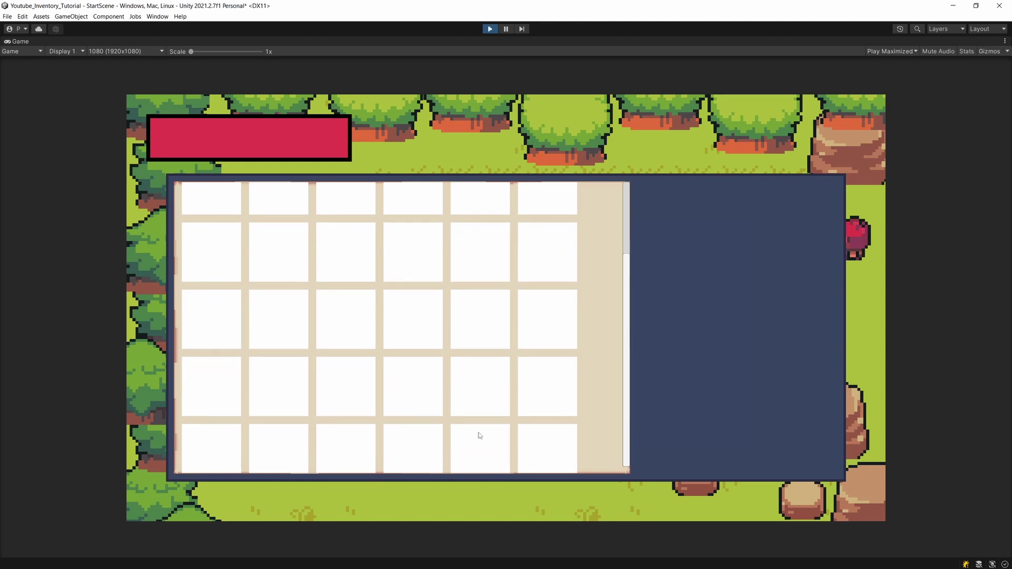
{"action": "scroll", "coordinate": [490, 196], "scroll_direction": "up", "scroll_amount": 2}
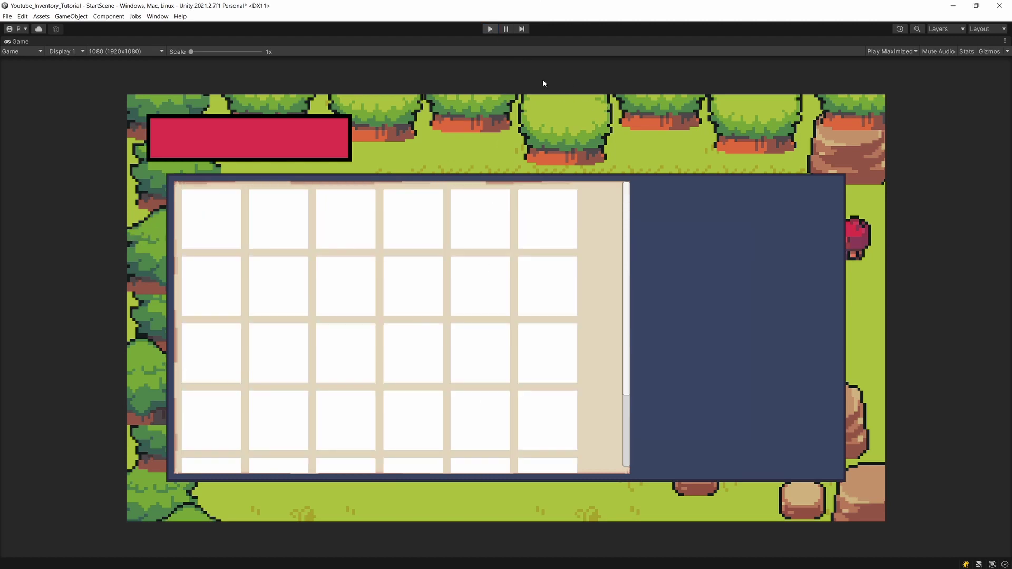
{"action": "left_click", "coordinate": [490, 28]}
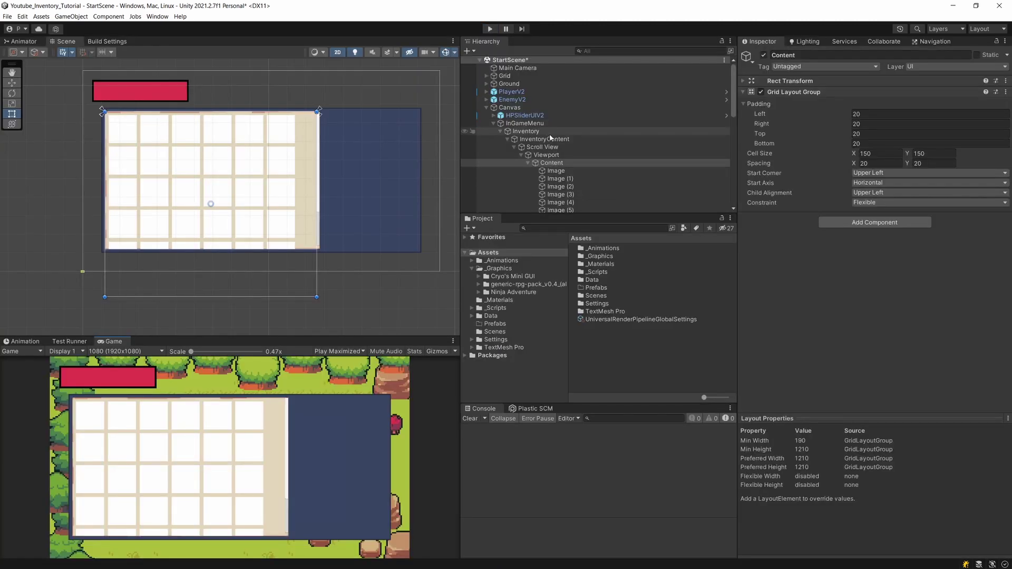
Step: Set the Scroll View's Scroll Rect to Clamped, Inertia off, sensitivity 10, and Auto Hide scrollbar
{"action": "left_click", "coordinate": [548, 155]}
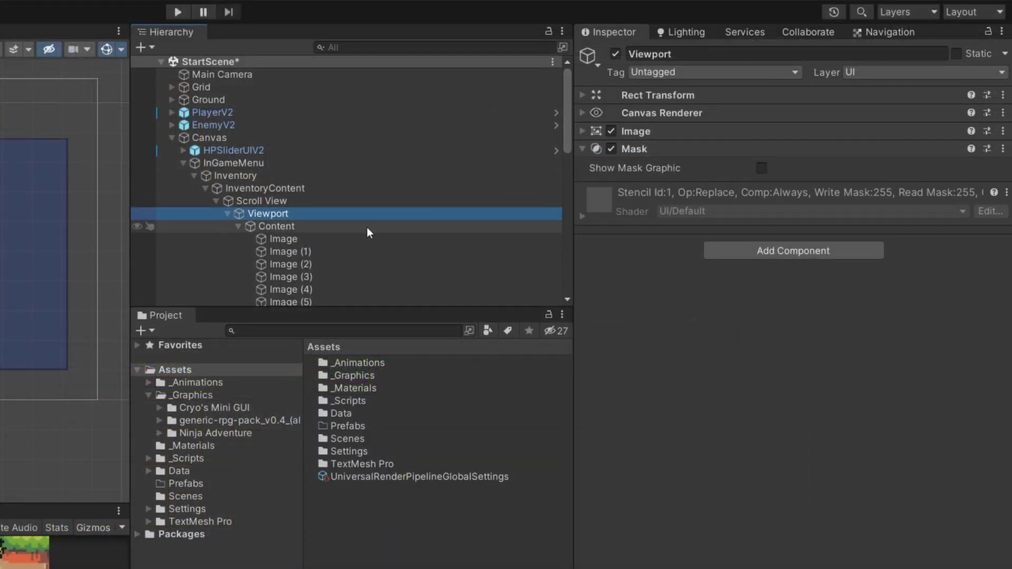
{"action": "left_click", "coordinate": [323, 201]}
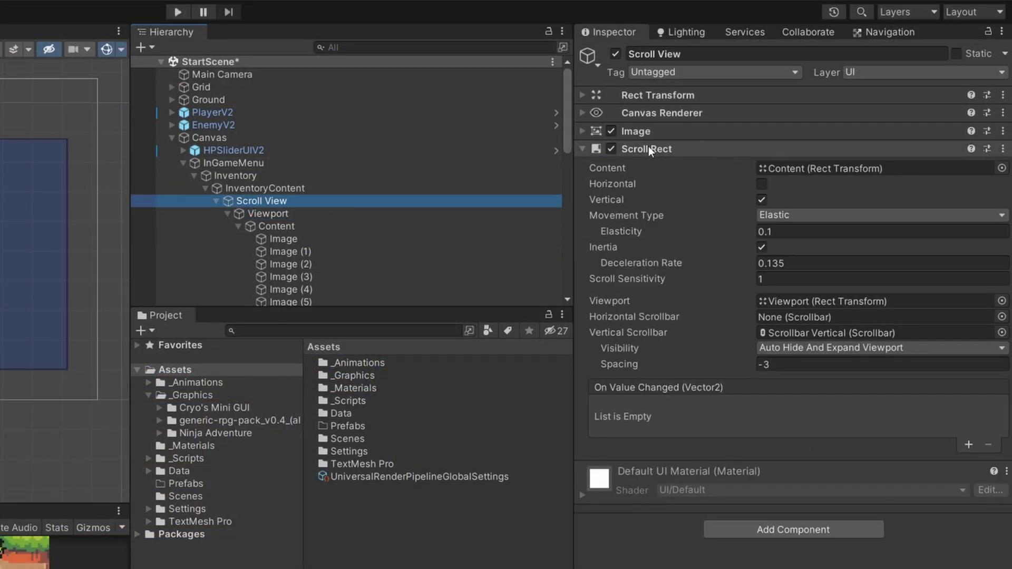
{"action": "left_click", "coordinate": [799, 215]}
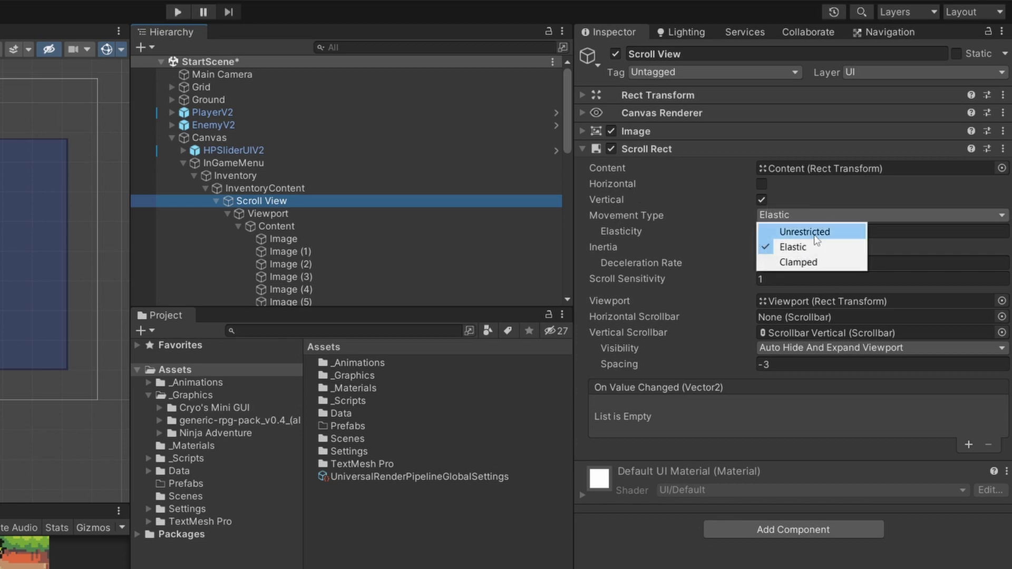
{"action": "left_click", "coordinate": [779, 263]}
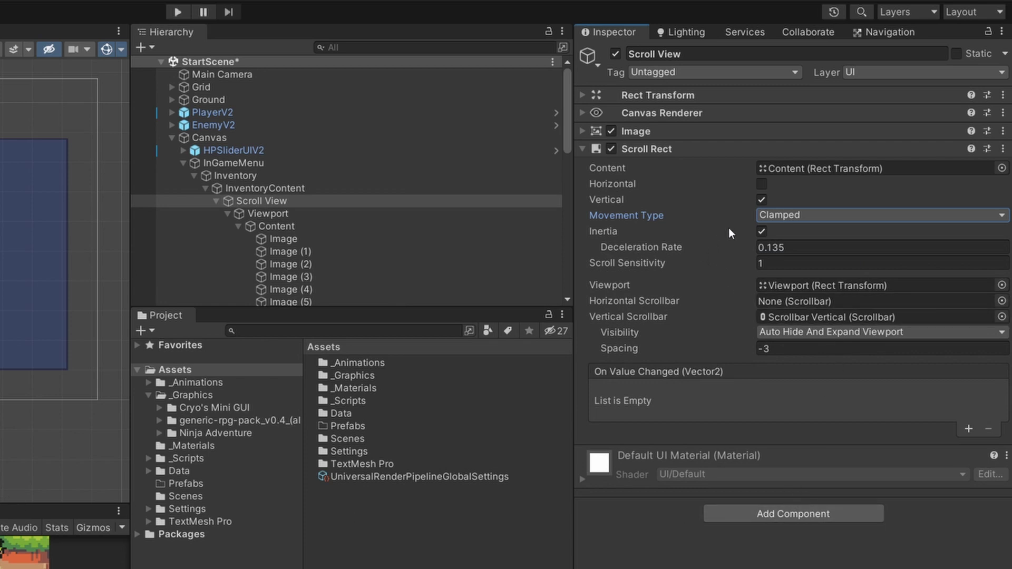
{"action": "left_click", "coordinate": [761, 231]}
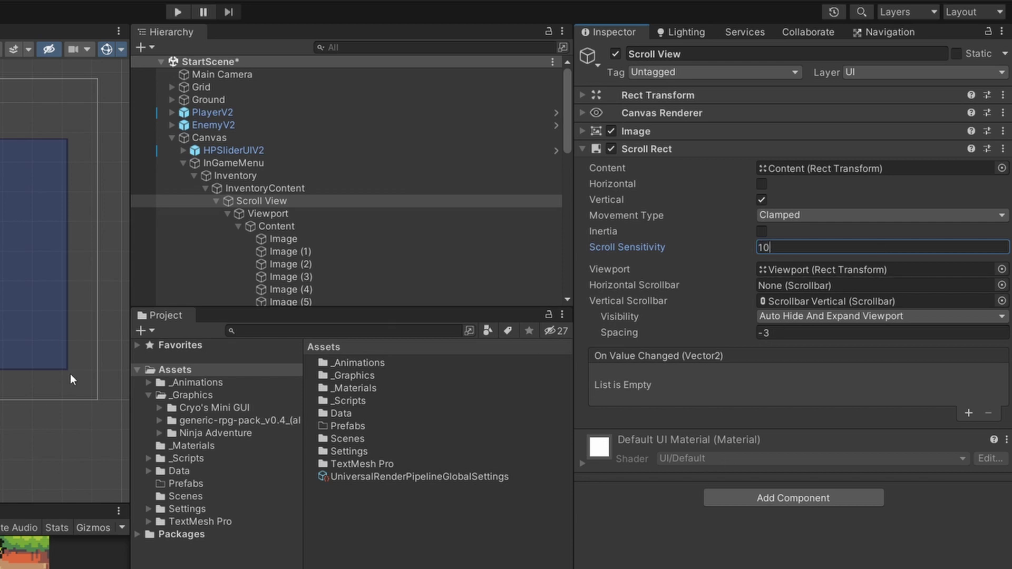
{"action": "left_click", "coordinate": [769, 316]}
{"action": "left_click", "coordinate": [810, 341]}
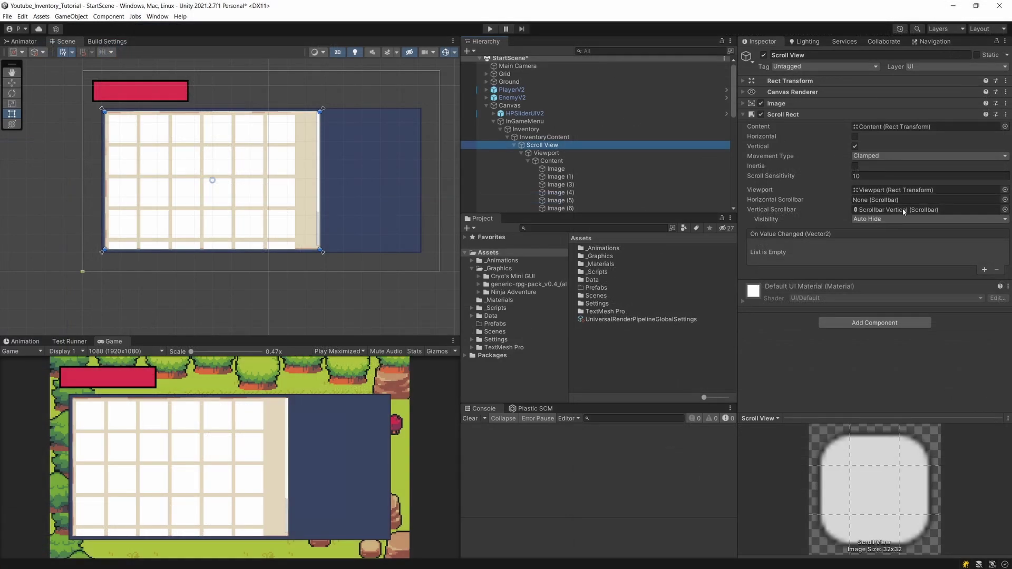
{"action": "left_click", "coordinate": [551, 161]}
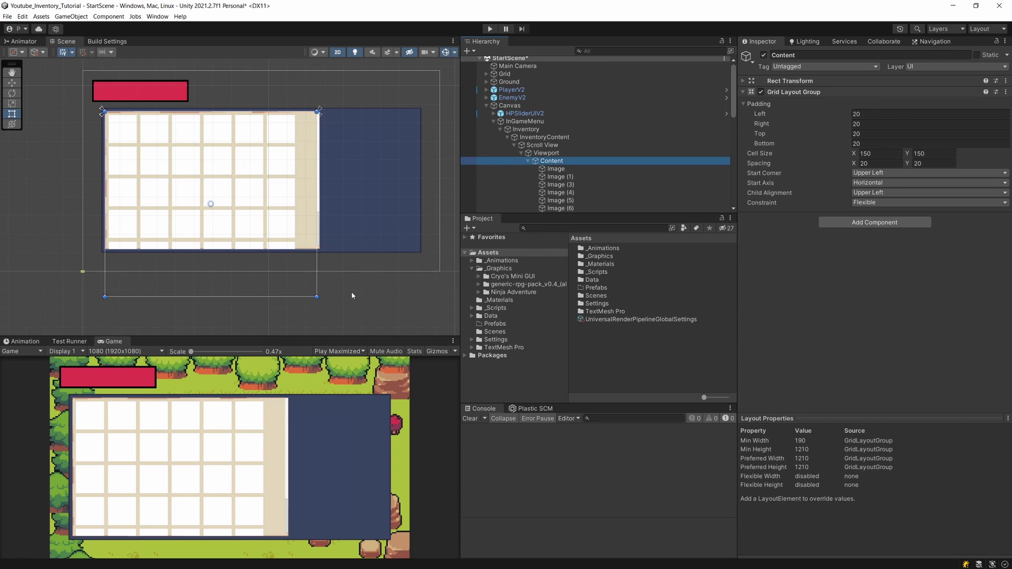
{"action": "left_click", "coordinate": [546, 153]}
{"action": "left_click", "coordinate": [551, 161]}
{"action": "left_click", "coordinate": [489, 30]}
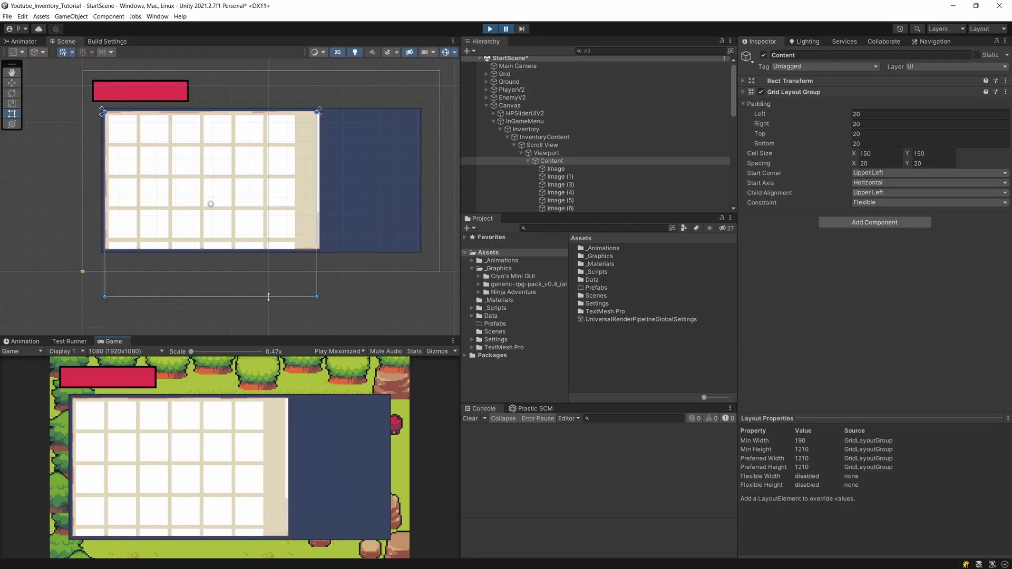
{"action": "left_click_drag", "start_coordinate": [269, 296], "coordinate": [269, 231]}
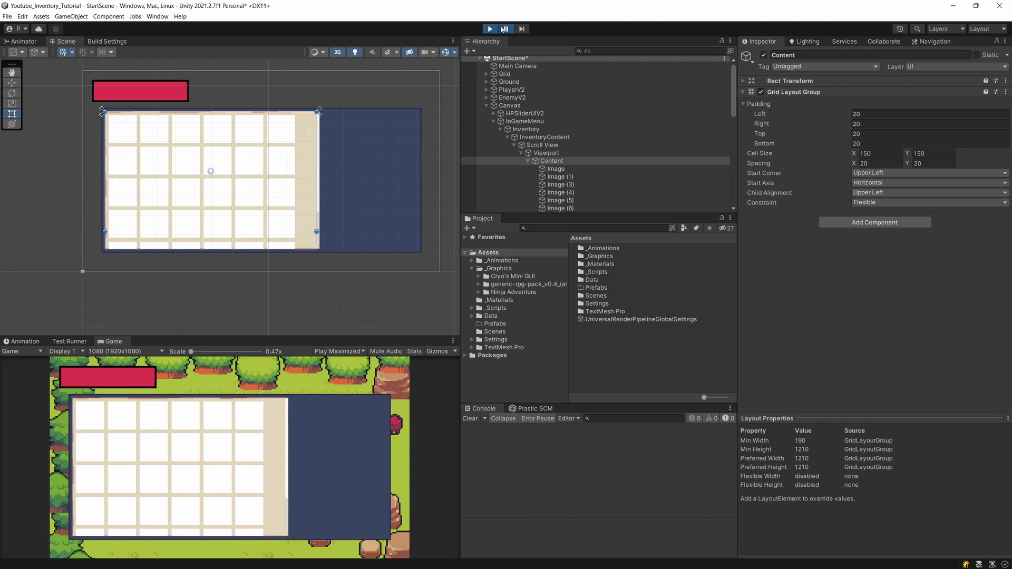
{"action": "left_click", "coordinate": [504, 29]}
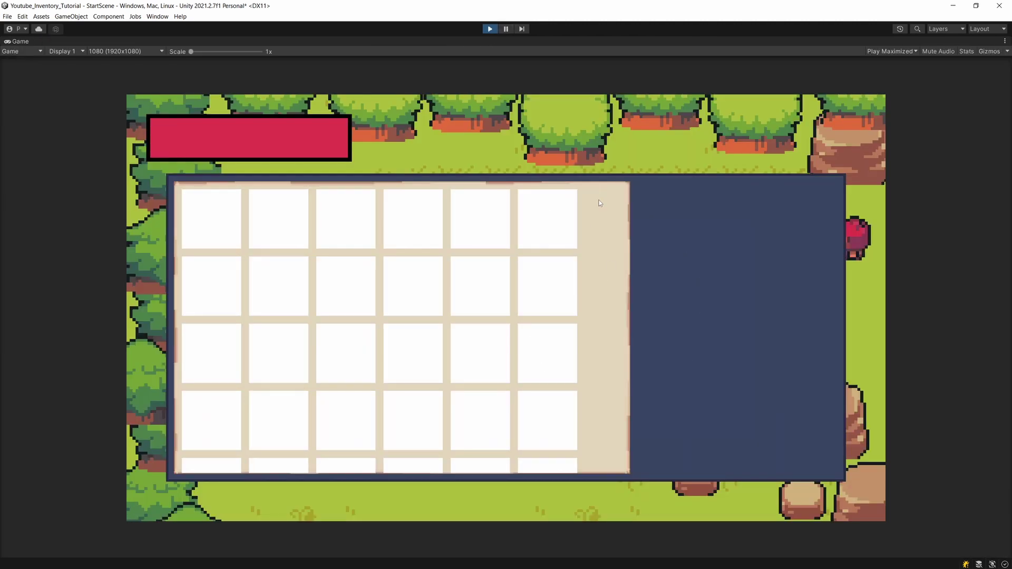
{"action": "left_click", "coordinate": [490, 29]}
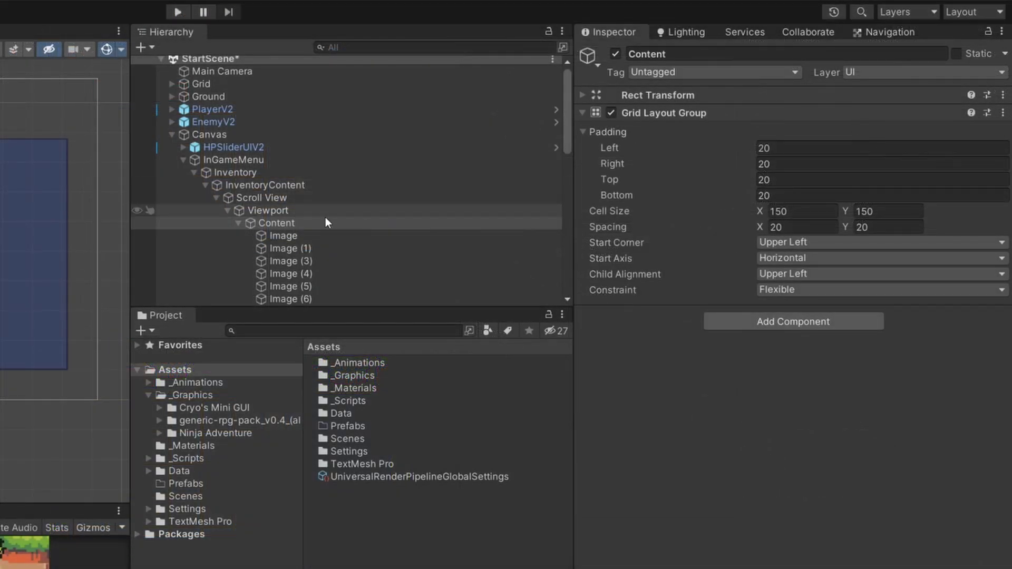
Step: Add a Horizontal Layout Group to Viewport with Control Child Size Width enabled
{"action": "left_click", "coordinate": [581, 159]}
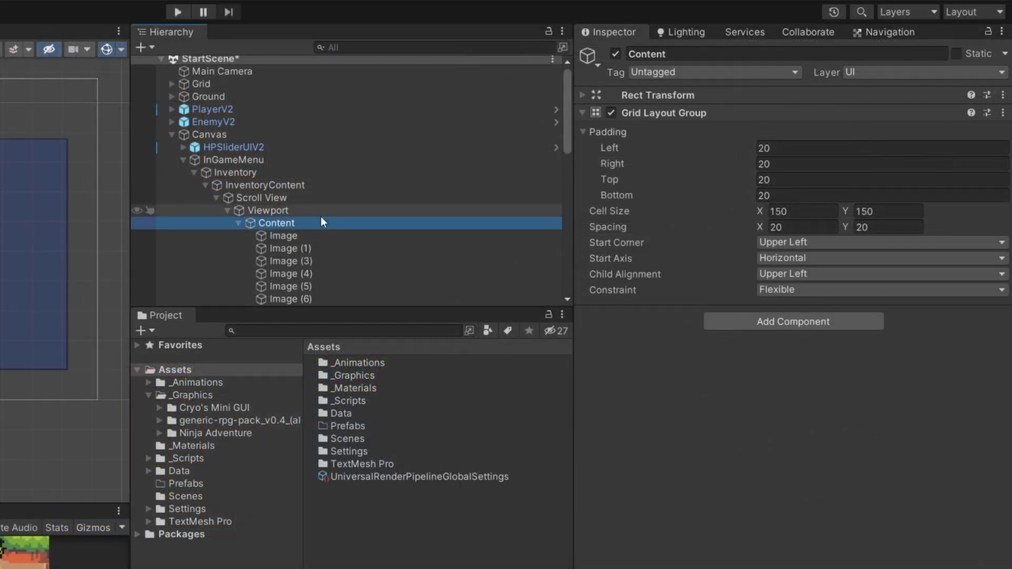
{"action": "left_click", "coordinate": [354, 210]}
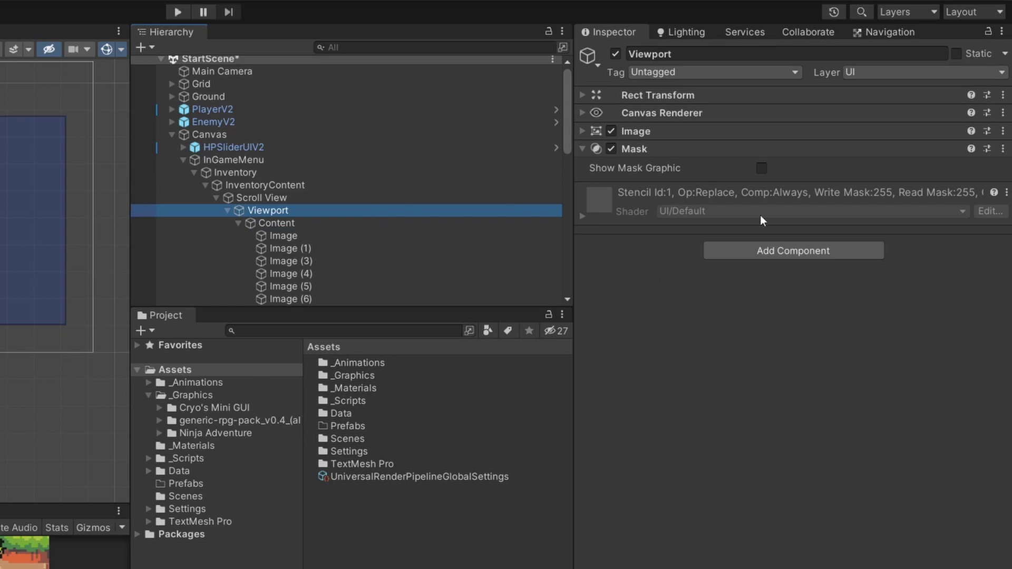
{"action": "left_click", "coordinate": [786, 250]}
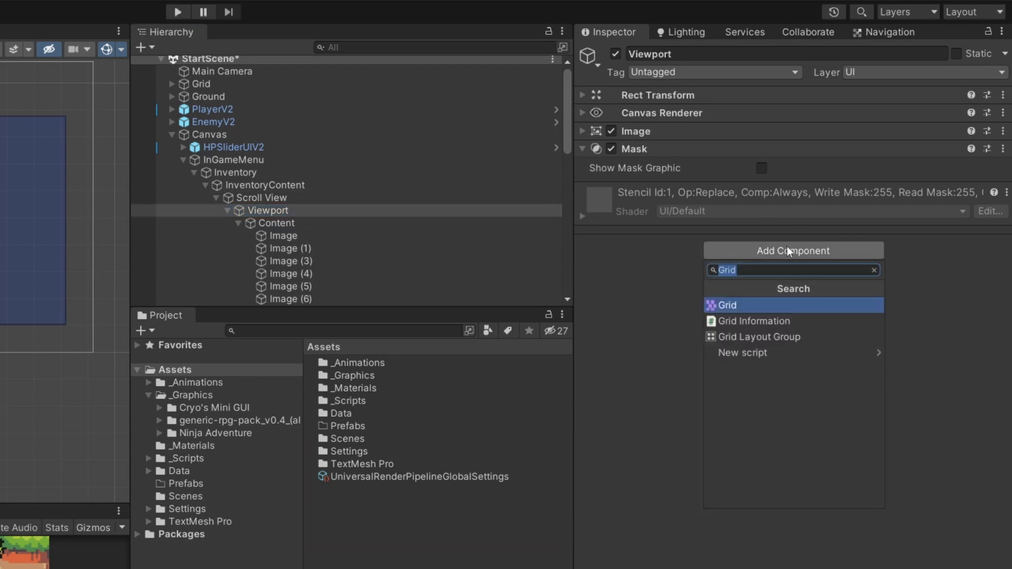
{"action": "type", "text": "Ho"}
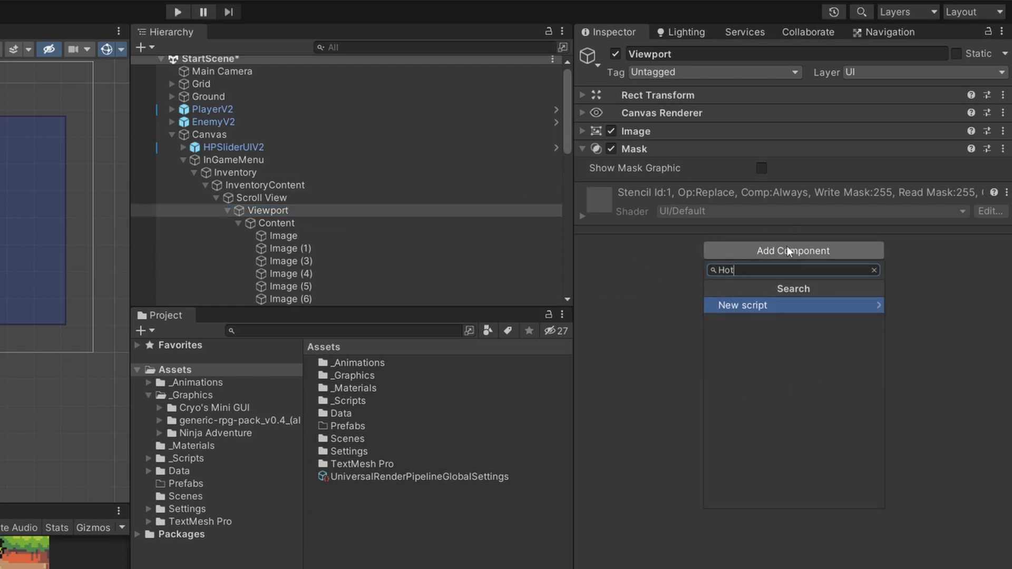
{"action": "type", "text": "r"}
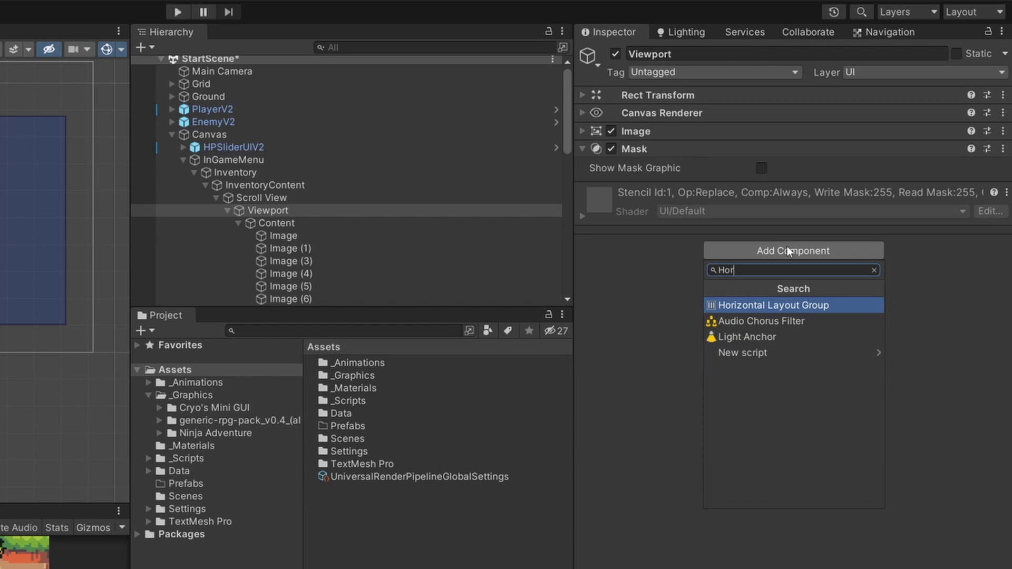
{"action": "key", "text": "Return"}
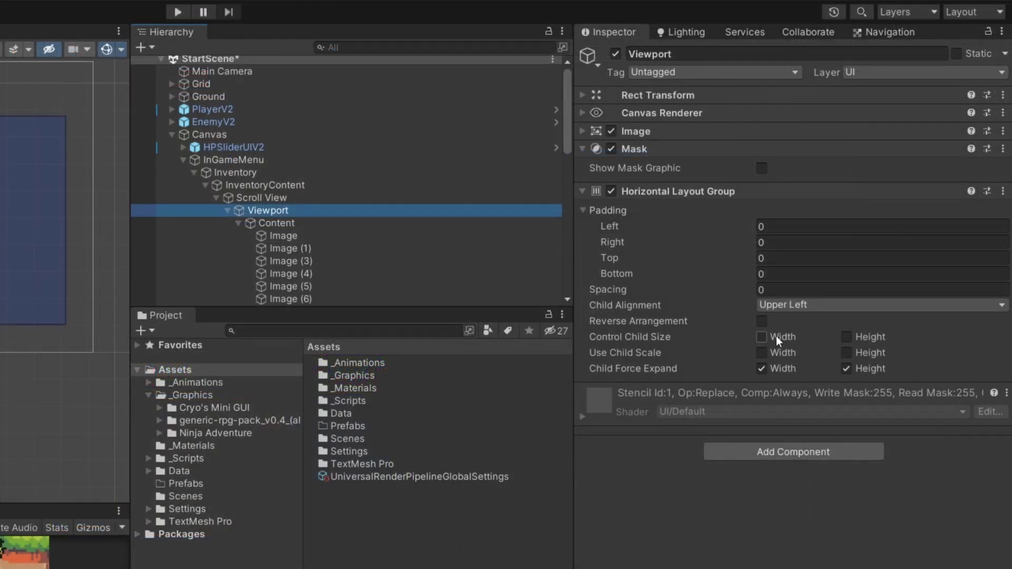
{"action": "left_click", "coordinate": [792, 337]}
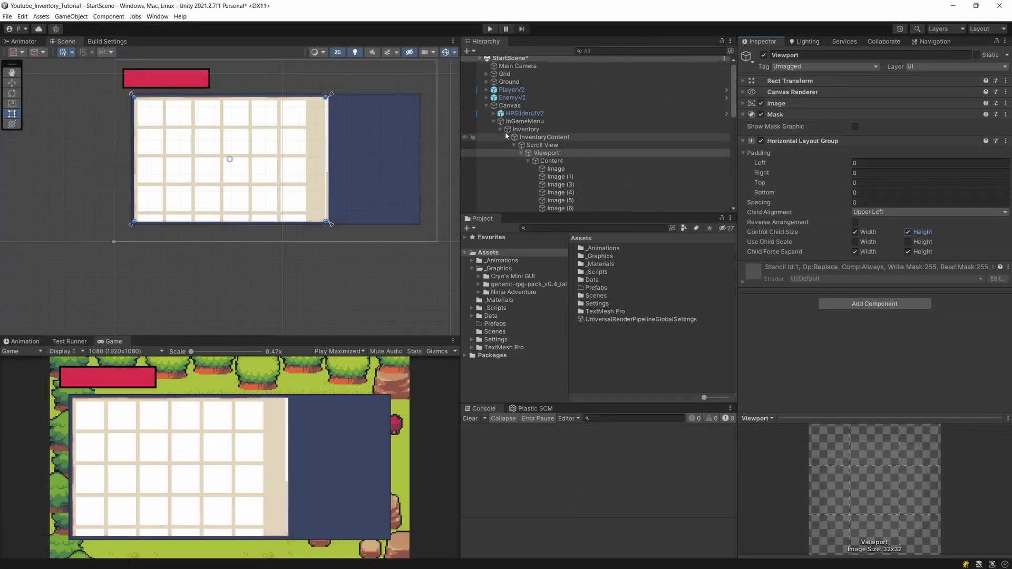
{"action": "left_click", "coordinate": [276, 223]}
{"action": "scroll", "coordinate": [138, 232], "scroll_direction": "down", "scroll_amount": 1}
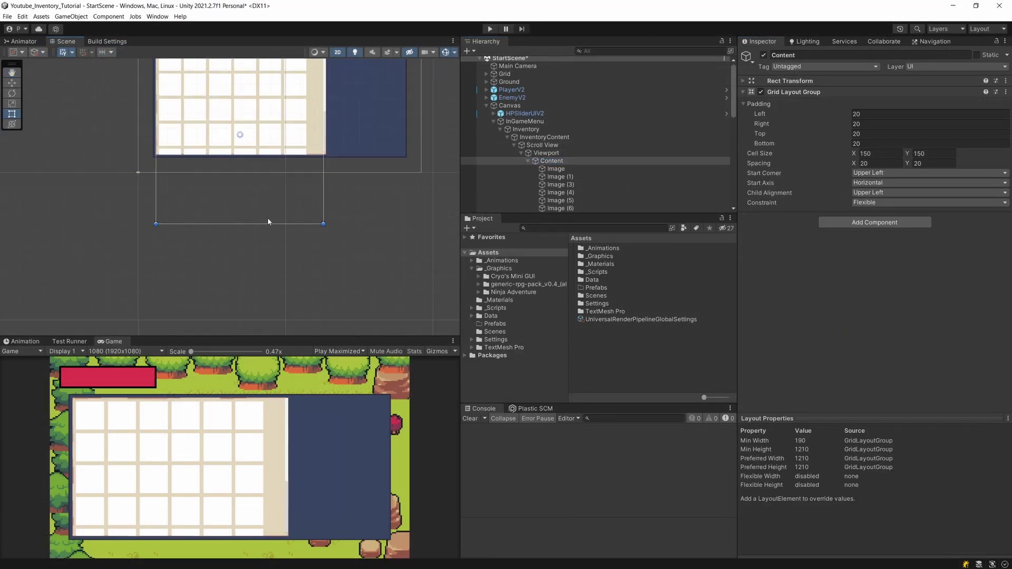
Step: Select the surplus slot Images under Content and delete them
{"action": "mouse_move", "coordinate": [205, 180]}
{"action": "middle_mouse_down"}
{"action": "mouse_move", "coordinate": [193, 184]}
{"action": "mouse_move", "coordinate": [229, 117]}
{"action": "middle_mouse_up"}
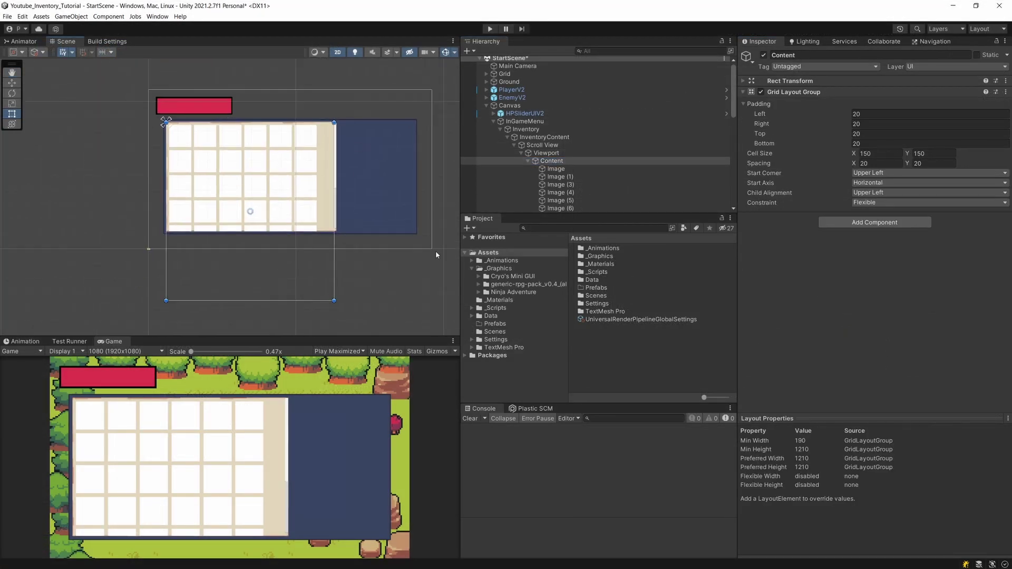
{"action": "scroll", "coordinate": [645, 144], "scroll_direction": "down", "scroll_amount": 5}
{"action": "left_click", "coordinate": [642, 145]}
{"action": "scroll", "coordinate": [575, 177], "scroll_direction": "down", "scroll_amount": 3}
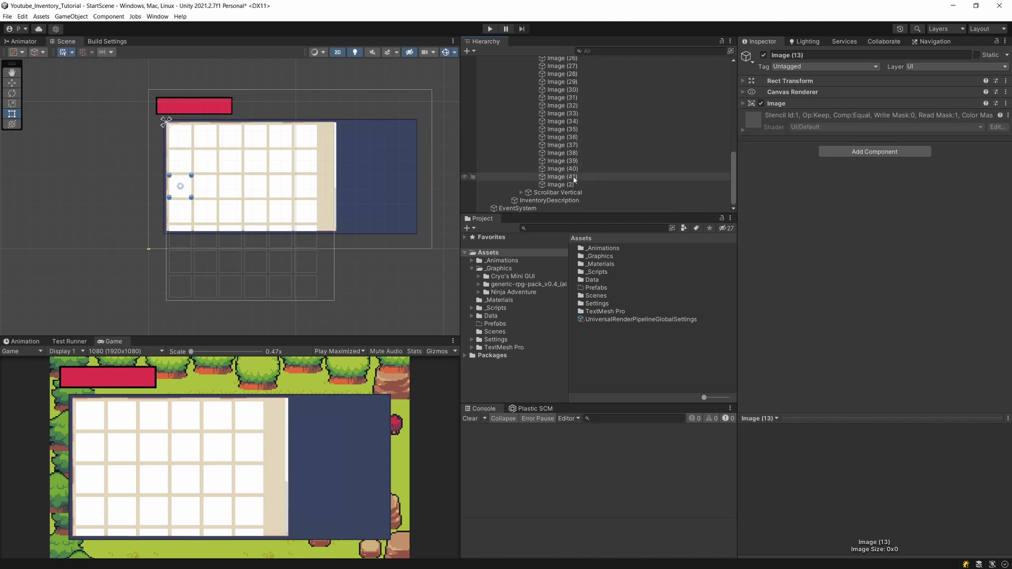
{"action": "left_click", "coordinate": [573, 177], "text": "shift"}
{"action": "key", "text": "Delete"}
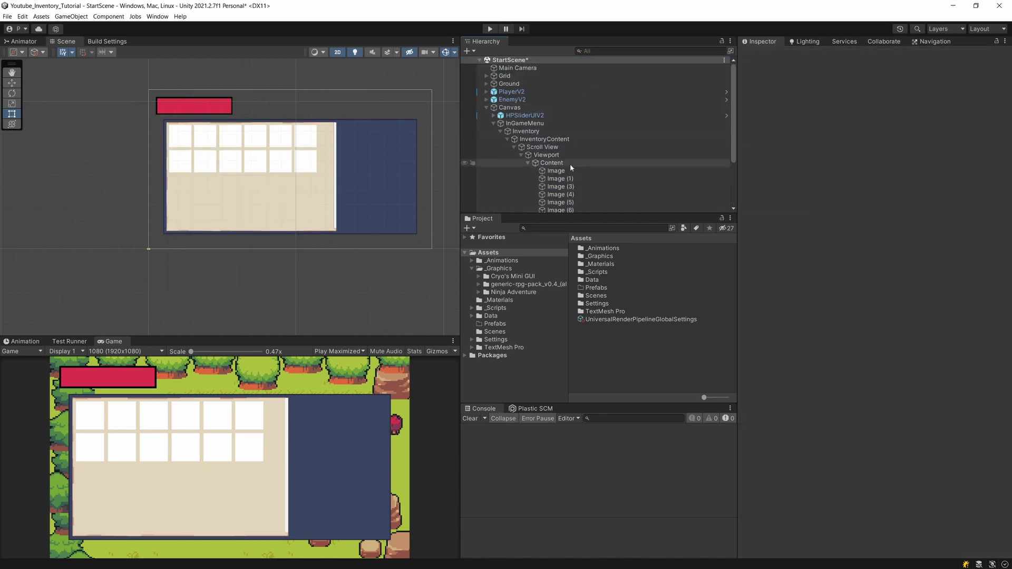
Step: Duplicate the remaining slot Images with Ctrl+D, restoring the grid up to Image (41)
{"action": "left_click", "coordinate": [570, 166]}
{"action": "scroll", "coordinate": [263, 194], "scroll_direction": "up", "scroll_amount": 5}
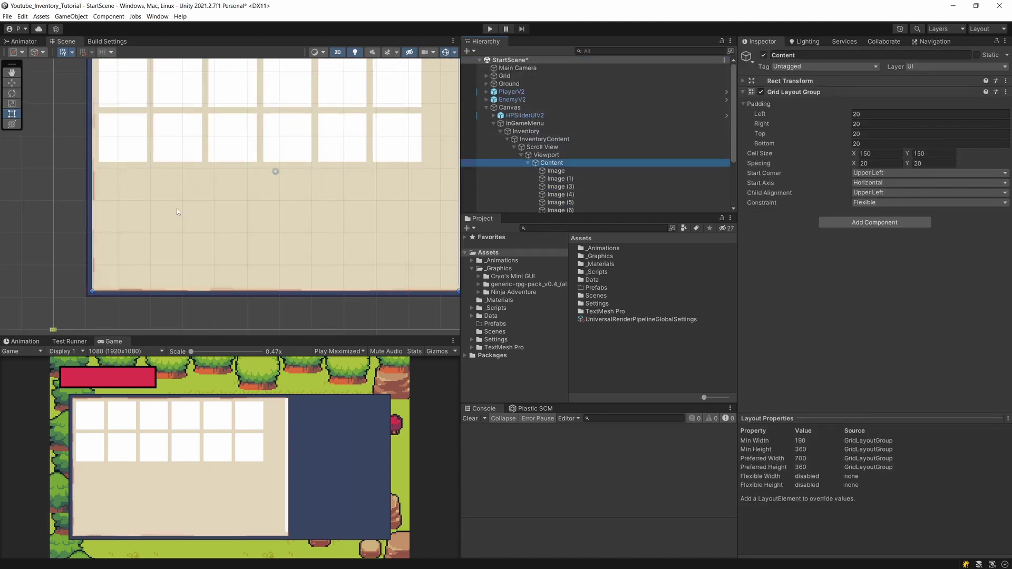
{"action": "scroll", "coordinate": [226, 191], "scroll_direction": "down", "scroll_amount": 3}
{"action": "left_click", "coordinate": [546, 155]}
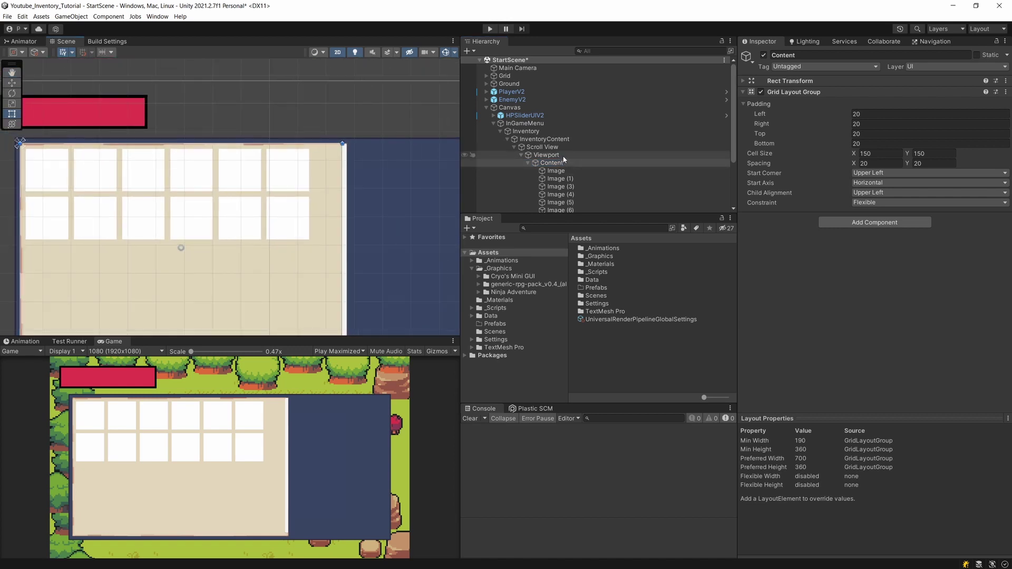
{"action": "left_click", "coordinate": [556, 171]}
{"action": "scroll", "coordinate": [274, 177], "scroll_direction": "down", "scroll_amount": 2}
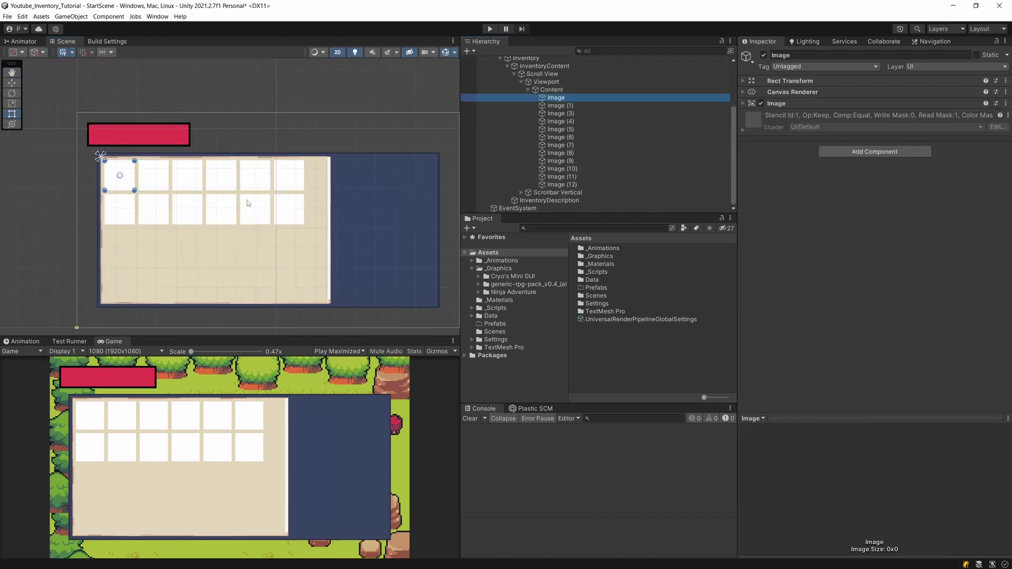
{"action": "key", "text": "ctrl+d"}
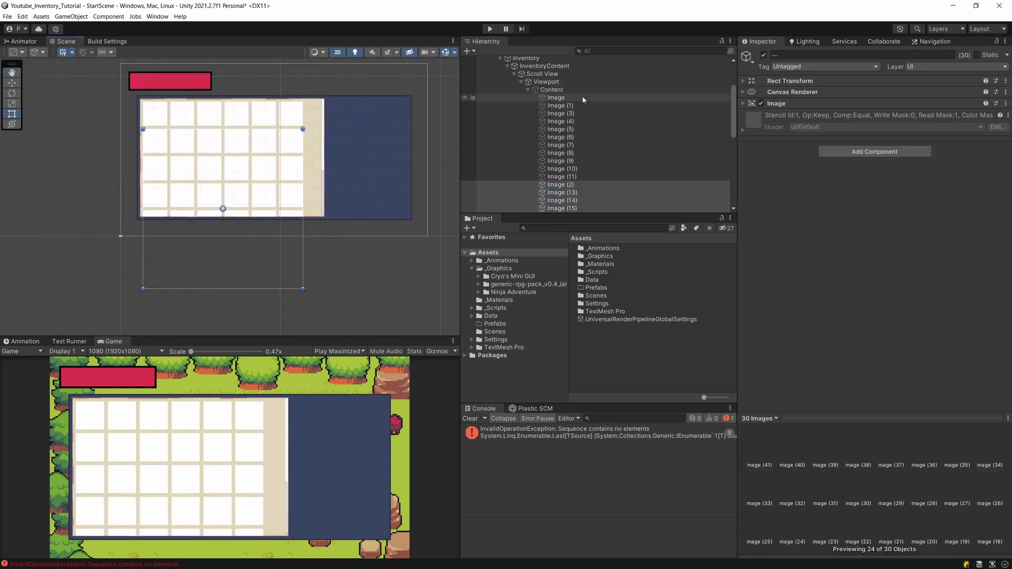
{"action": "left_click", "coordinate": [551, 90]}
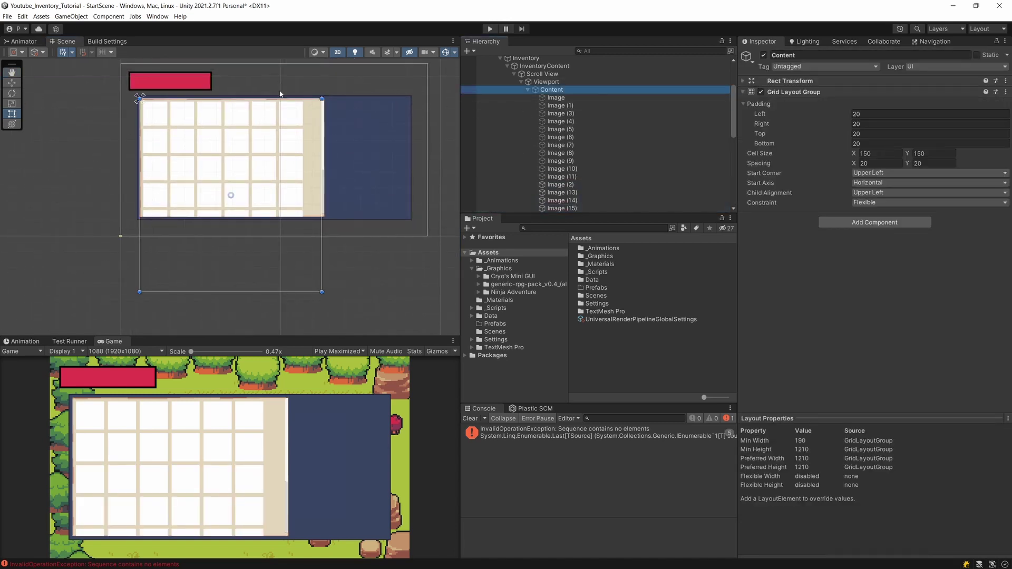
Step: Play-test with Ctrl+P, scrolling the restored slot grid up and down, then stop
{"action": "left_click", "coordinate": [560, 184]}
{"action": "key", "text": "ctrl+p"}
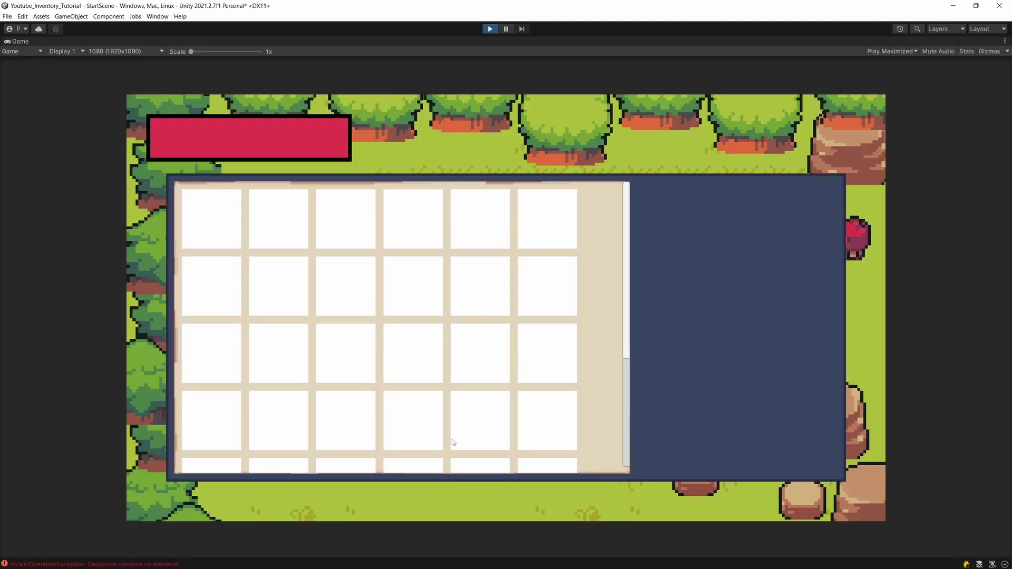
{"action": "scroll", "coordinate": [603, 363], "scroll_direction": "down", "scroll_amount": 2}
{"action": "scroll", "coordinate": [541, 409], "scroll_direction": "up", "scroll_amount": 2}
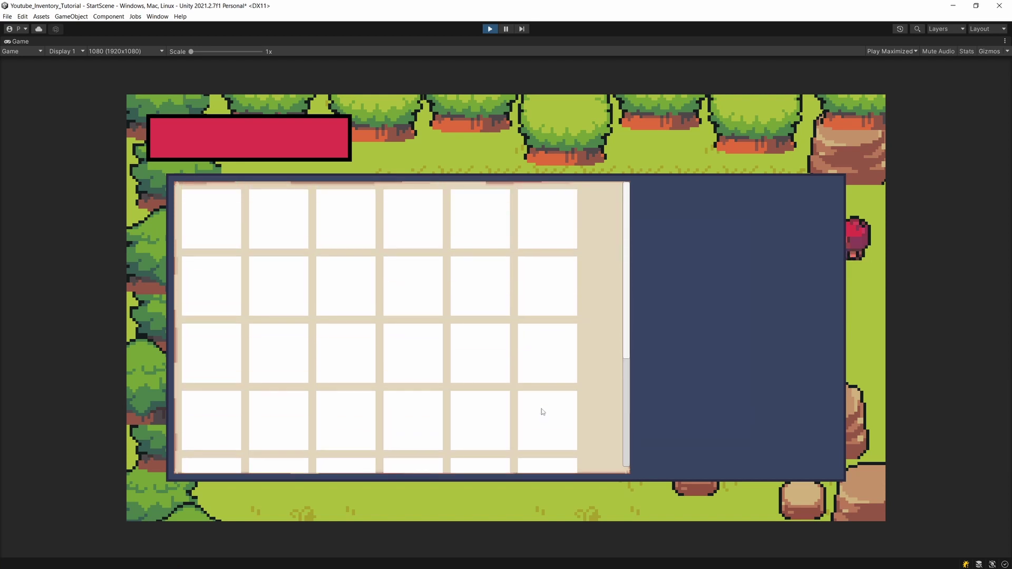
{"action": "scroll", "coordinate": [589, 380], "scroll_direction": "down", "scroll_amount": 2}
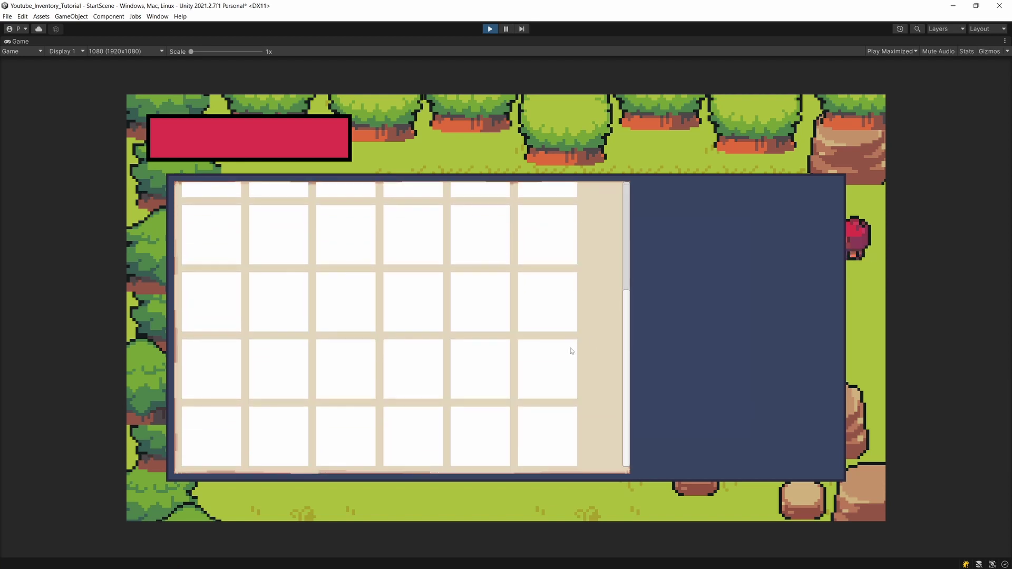
{"action": "scroll", "coordinate": [605, 421], "scroll_direction": "up", "scroll_amount": 1}
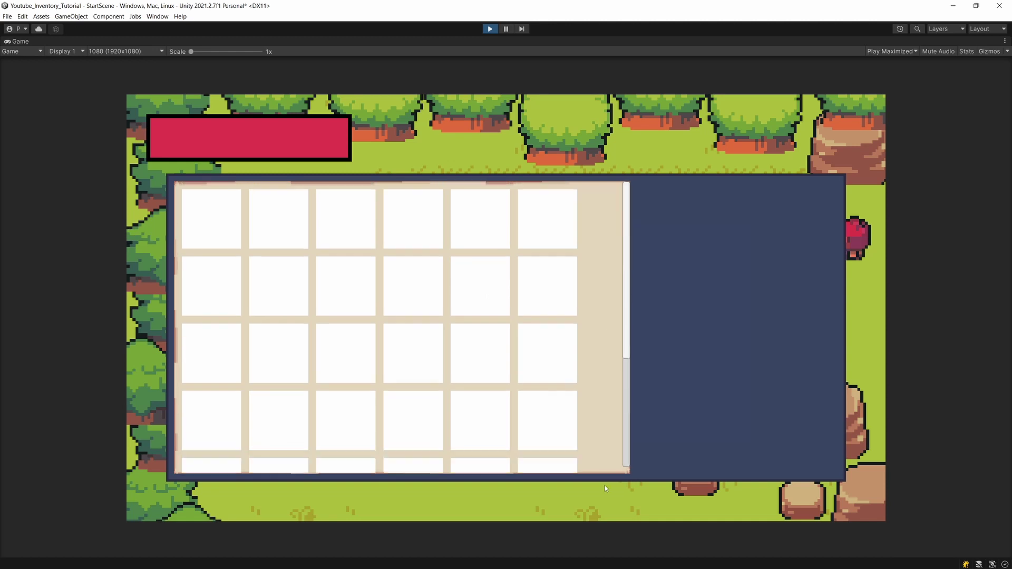
{"action": "left_click", "coordinate": [489, 29]}
Step: Delete the extra slot Images beyond Image (10) from Content
{"action": "left_click_drag", "start_coordinate": [561, 169], "coordinate": [596, 182]}
{"action": "scroll", "coordinate": [595, 179], "scroll_direction": "down", "scroll_amount": 10}
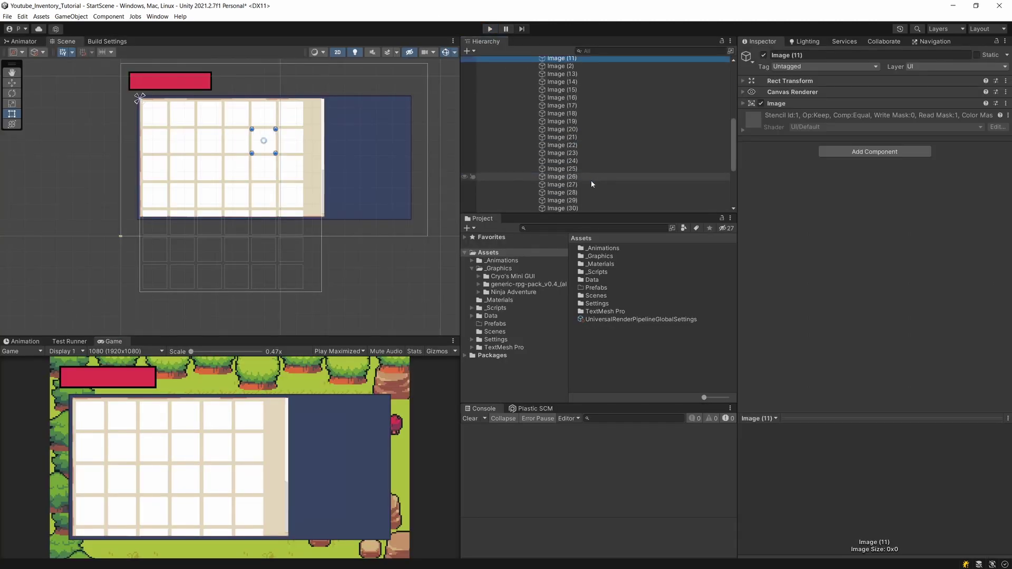
{"action": "left_click", "coordinate": [562, 185], "text": "shift"}
{"action": "key", "text": "Delete"}
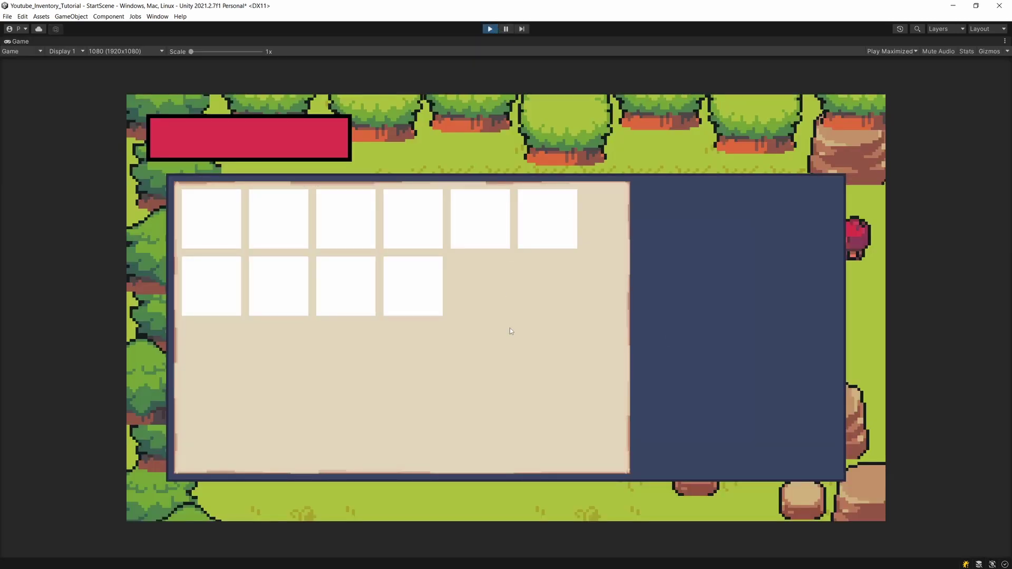
Step: While paused in play, duplicate some slot Images and resume to confirm the scrollbar appears on overflow
{"action": "left_click", "coordinate": [505, 28]}
{"action": "scroll", "coordinate": [574, 188], "scroll_direction": "down", "scroll_amount": 3}
{"action": "left_click", "coordinate": [566, 177]}
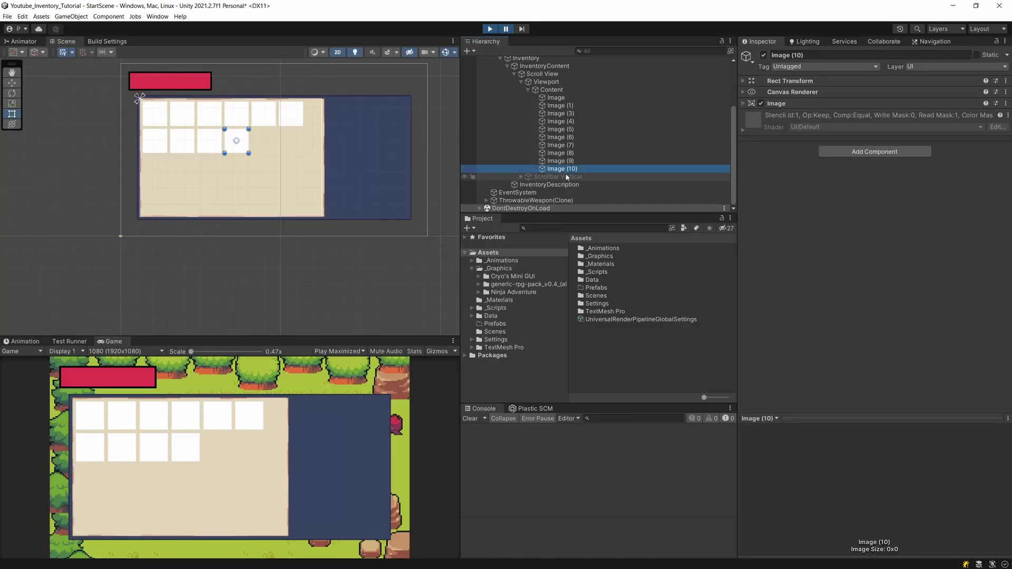
{"action": "key", "text": "Down"}
{"action": "key", "text": "Down"}
{"action": "key", "text": "Down"}
{"action": "key", "text": "Down"}
{"action": "key", "text": "Down"}
{"action": "key", "text": "Down"}
{"action": "key", "text": "Down"}
{"action": "key", "text": "Down"}
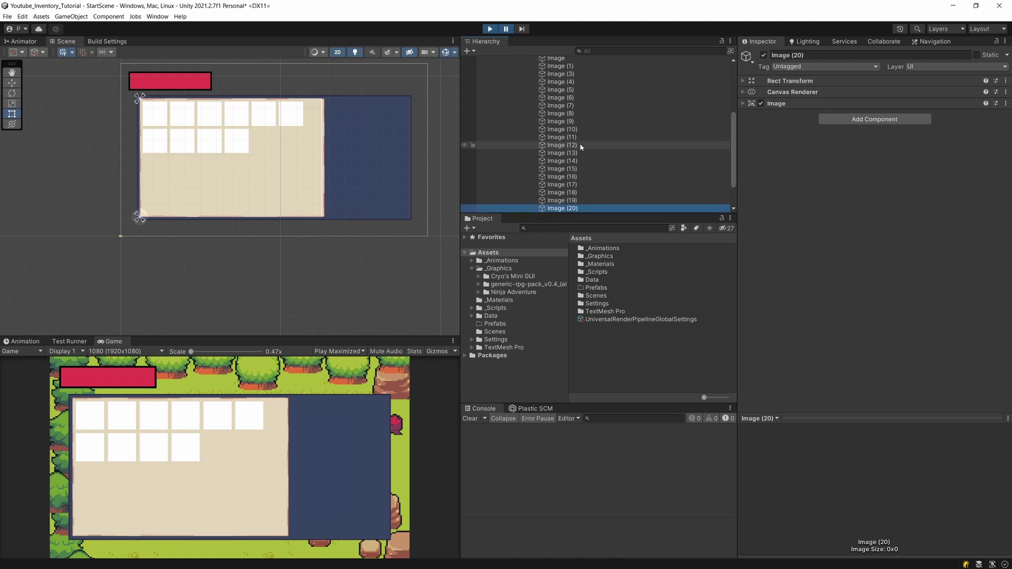
{"action": "left_click", "coordinate": [506, 29]}
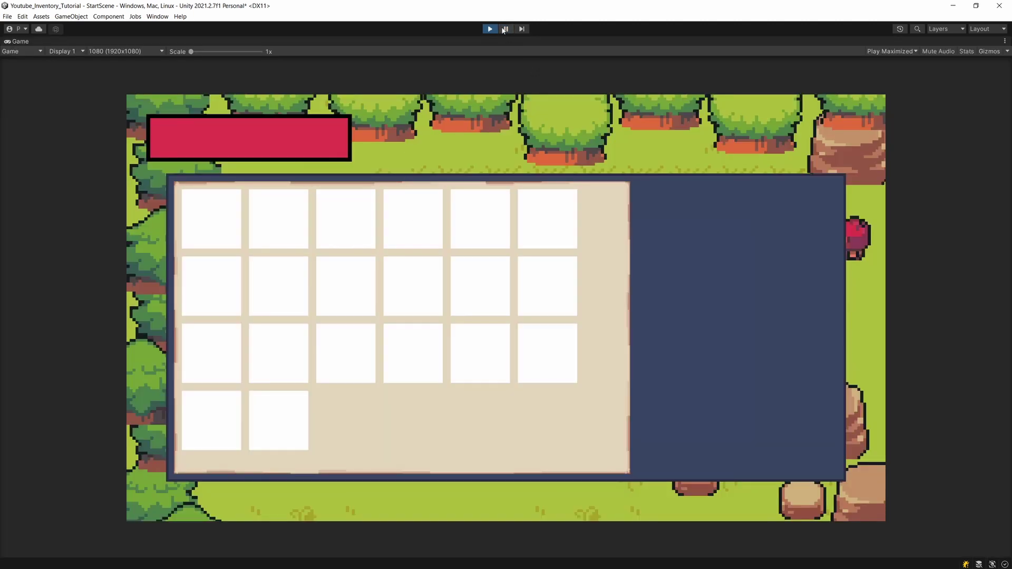
{"action": "left_click", "coordinate": [505, 29]}
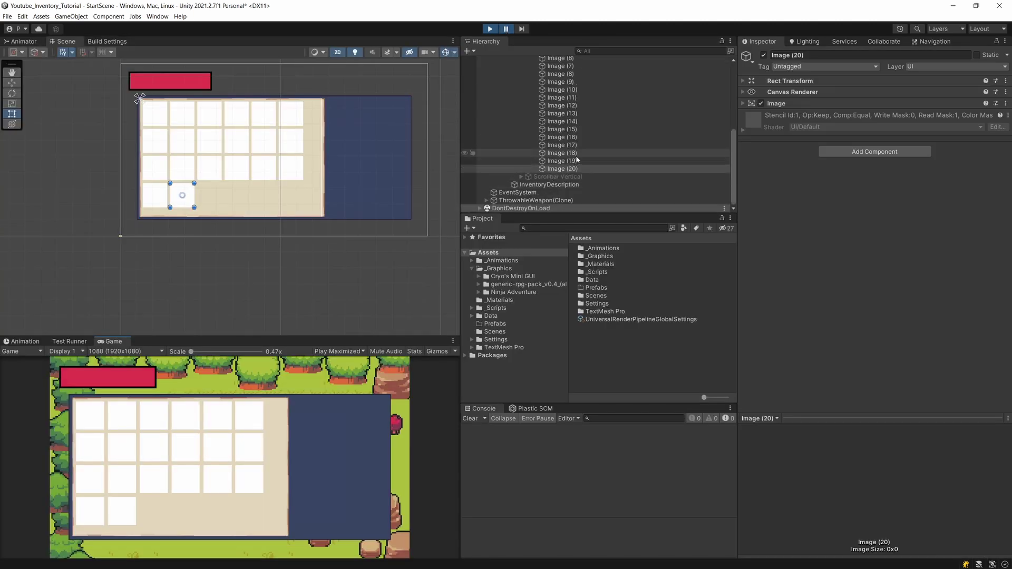
{"action": "key", "text": "ctrl+d"}
{"action": "key", "text": "ctrl+d"}
{"action": "key", "text": "ctrl+d"}
{"action": "key", "text": "ctrl+d"}
{"action": "key", "text": "ctrl+d"}
{"action": "key", "text": "ctrl+d"}
{"action": "left_click", "coordinate": [505, 29]}
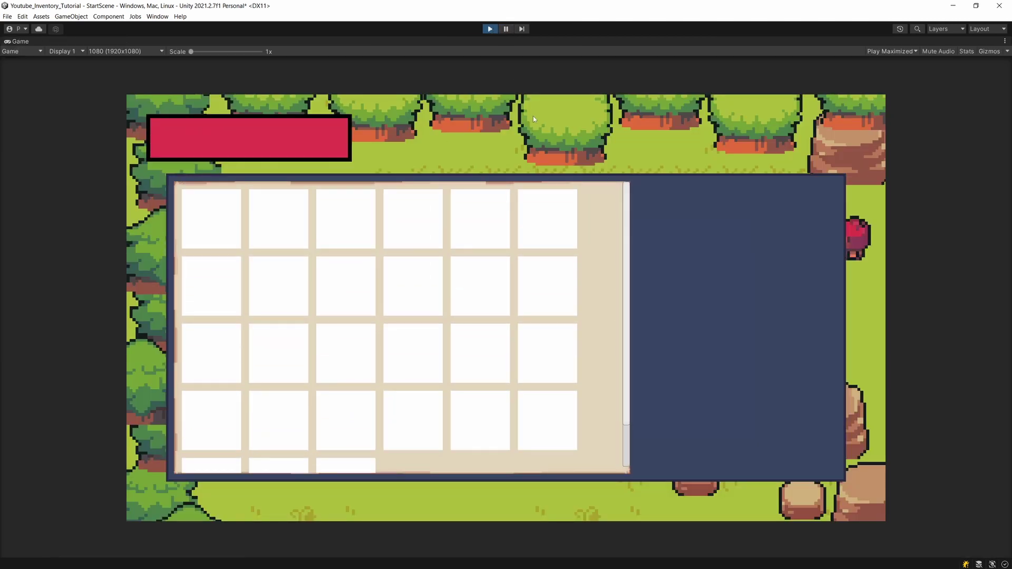
{"action": "left_click", "coordinate": [490, 30]}
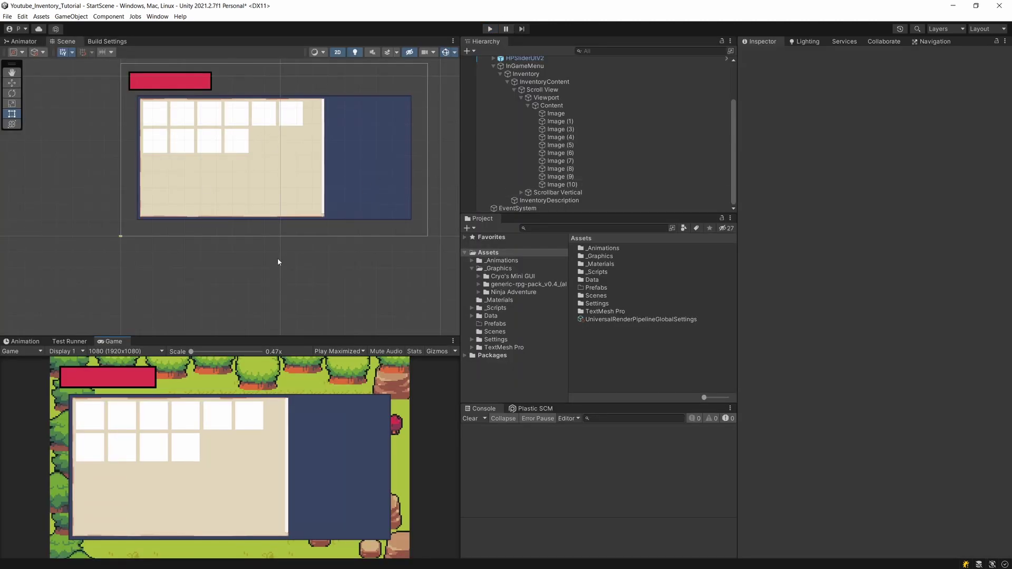
{"action": "left_click", "coordinate": [600, 98]}
Step: Expand Scrollbar Vertical in the Hierarchy and select its Sliding Area child
{"action": "left_click", "coordinate": [596, 88]}
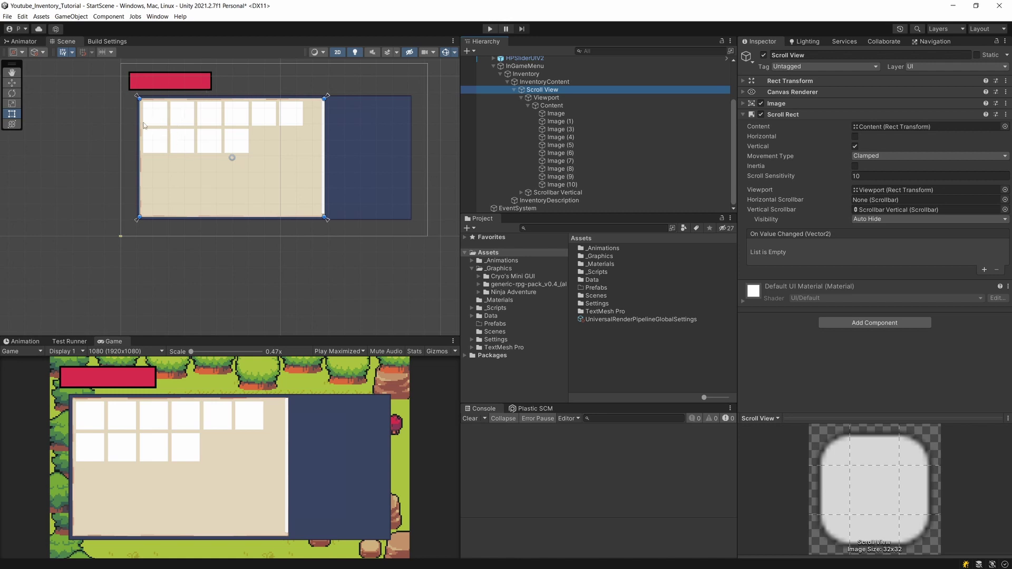
{"action": "left_click", "coordinate": [526, 106]}
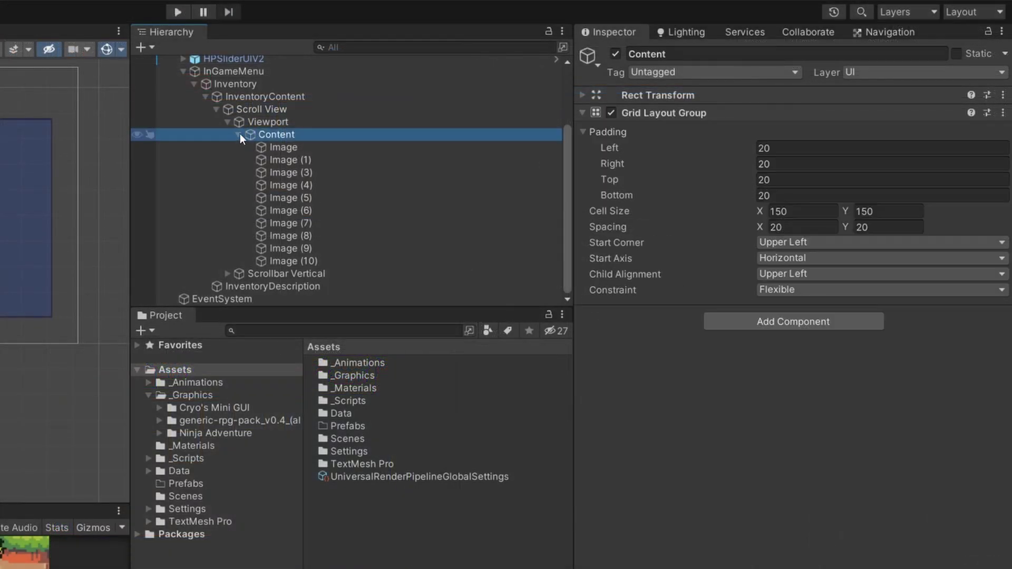
{"action": "left_click", "coordinate": [253, 126]}
{"action": "left_click", "coordinate": [237, 135]}
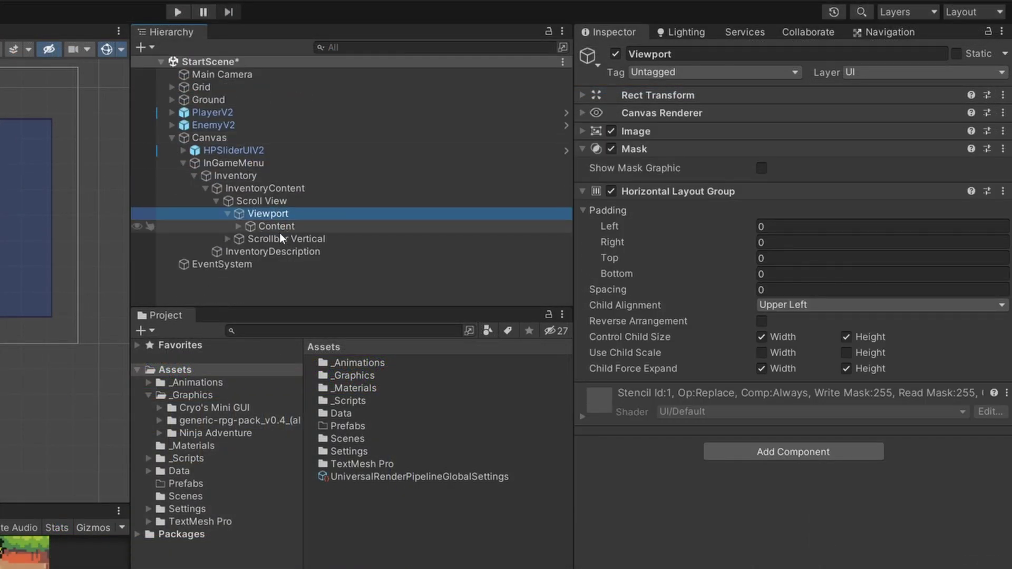
{"action": "left_click", "coordinate": [271, 228]}
{"action": "left_click", "coordinate": [273, 239]}
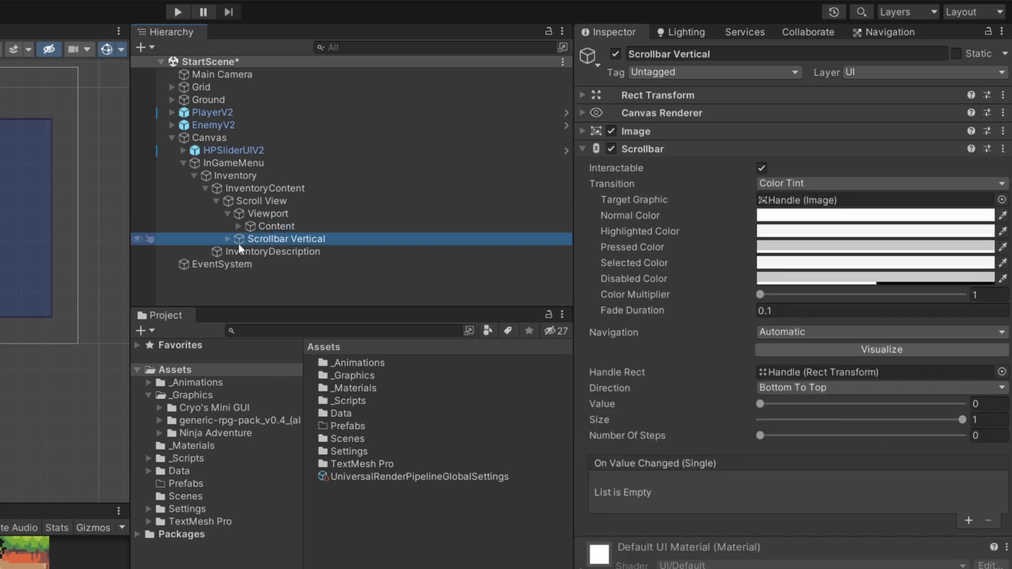
{"action": "left_click", "coordinate": [228, 239]}
{"action": "scroll", "coordinate": [63, 237], "scroll_direction": "up", "scroll_amount": 3}
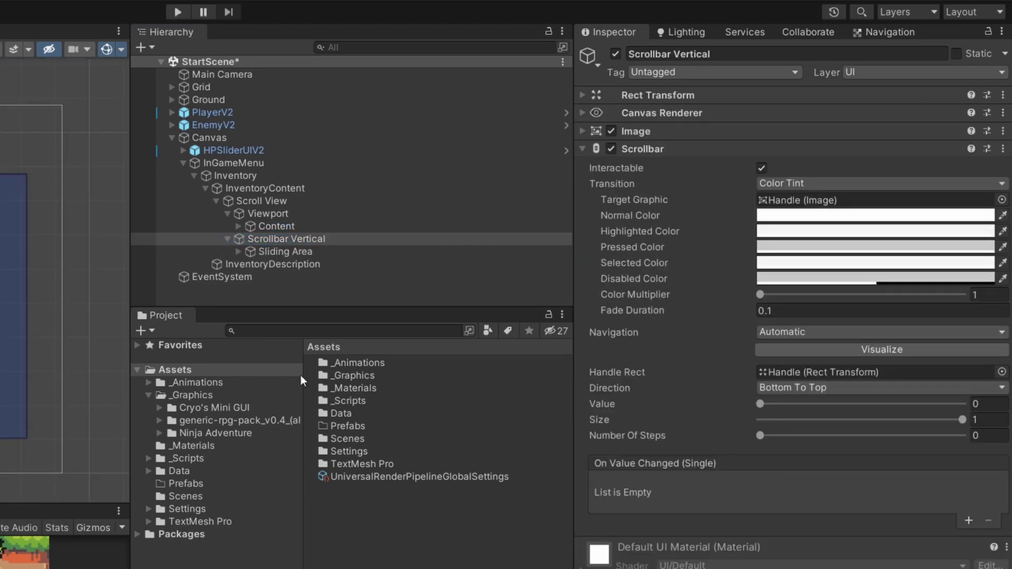
{"action": "left_click", "coordinate": [285, 252]}
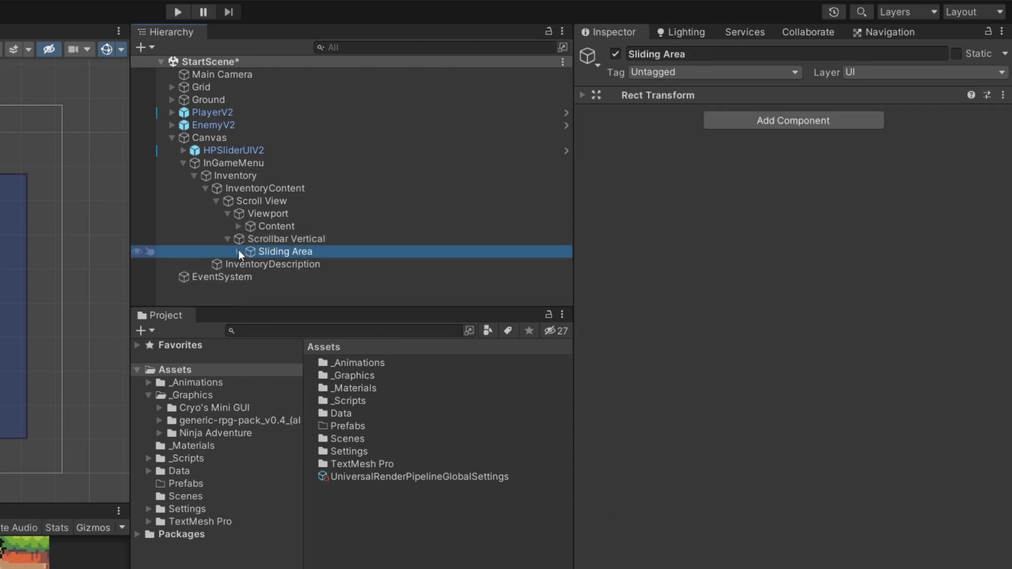
{"action": "left_click", "coordinate": [238, 251]}
Step: Set the scrollbar Handle's Image Source Image to the GUI_1x_1 sprite
{"action": "left_click", "coordinate": [271, 264]}
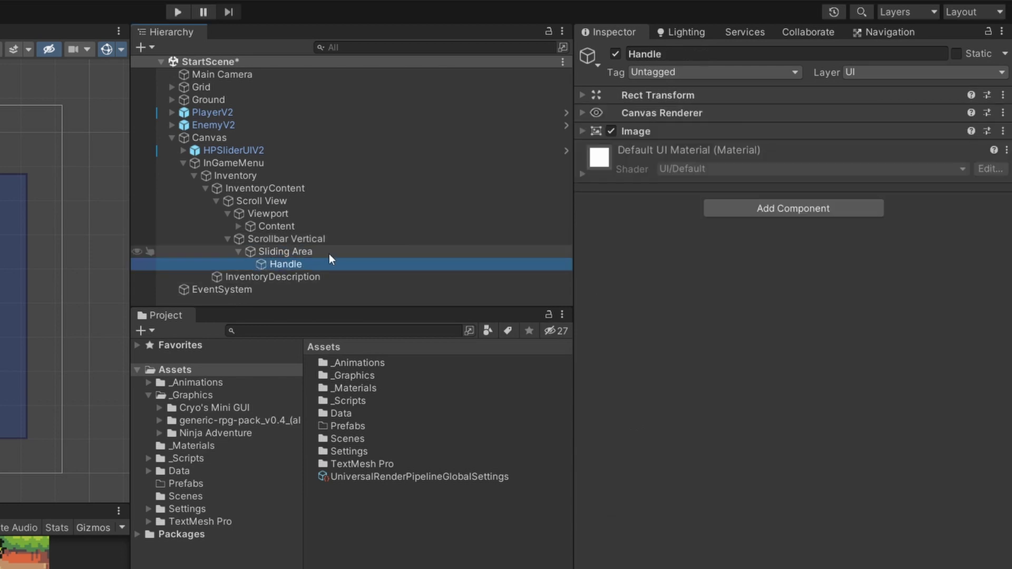
{"action": "left_click", "coordinate": [655, 133]}
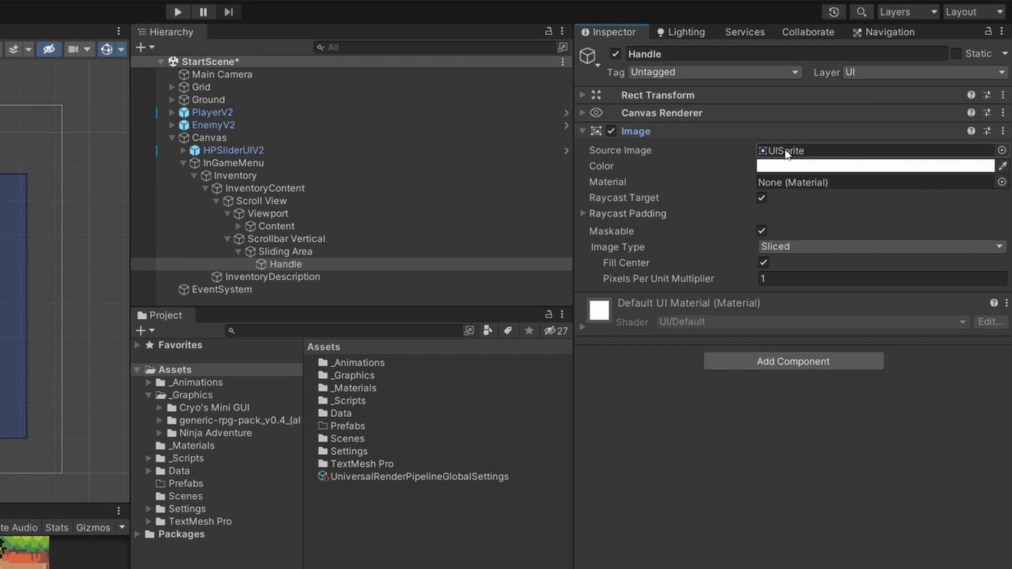
{"action": "left_click", "coordinate": [1001, 151]}
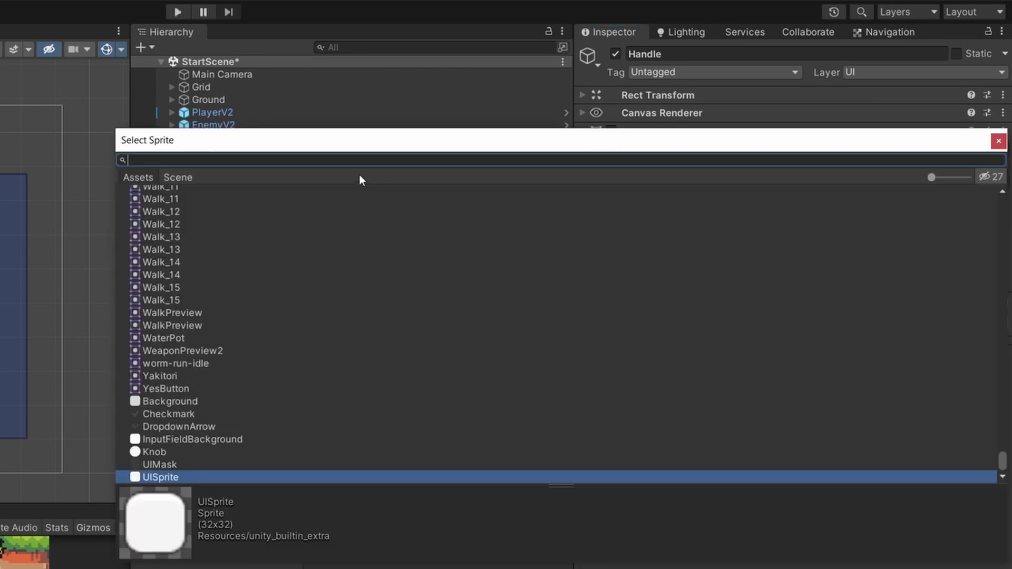
{"action": "type", "text": "GUI"}
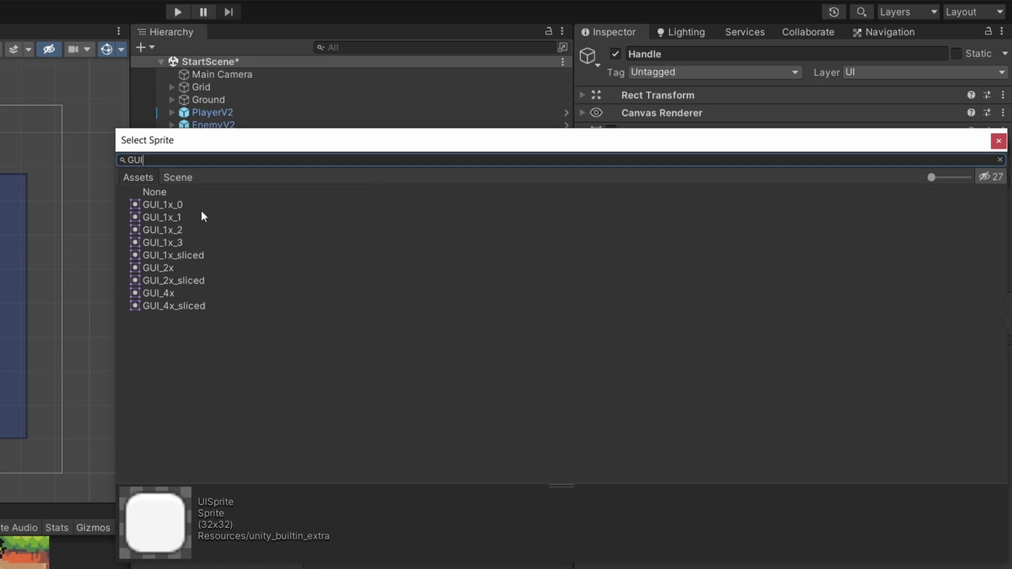
{"action": "double_click", "coordinate": [178, 216]}
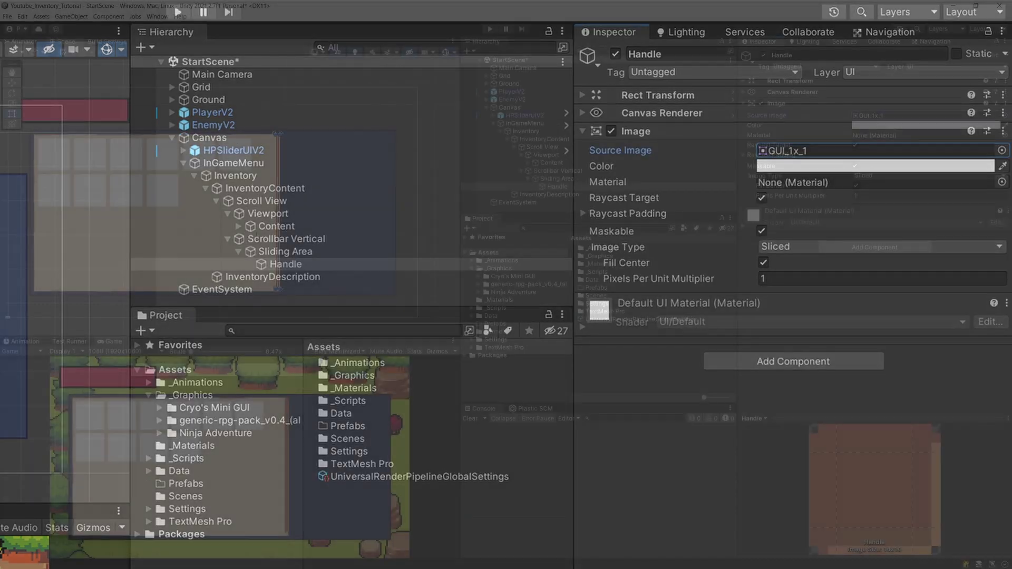
{"action": "scroll", "coordinate": [278, 255], "scroll_direction": "down", "scroll_amount": 5}
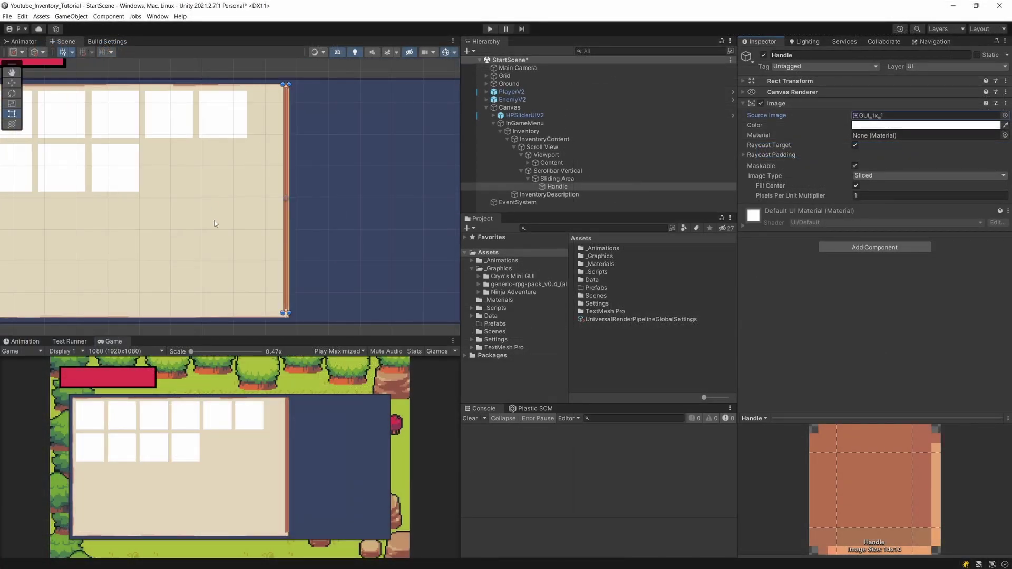
{"action": "scroll", "coordinate": [290, 224], "scroll_direction": "down", "scroll_amount": 1}
{"action": "left_click", "coordinate": [527, 164]}
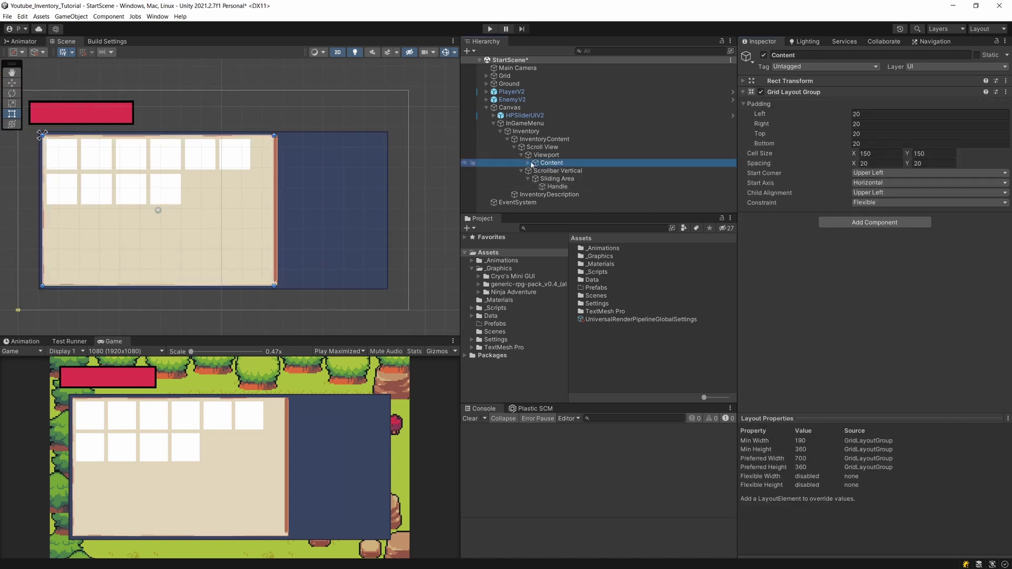
Step: Duplicate Image (10) repeatedly so Content holds slots up to Image (29)
{"action": "left_click", "coordinate": [528, 162]}
{"action": "scroll", "coordinate": [548, 158], "scroll_direction": "down", "scroll_amount": 3}
{"action": "left_click", "coordinate": [559, 169]}
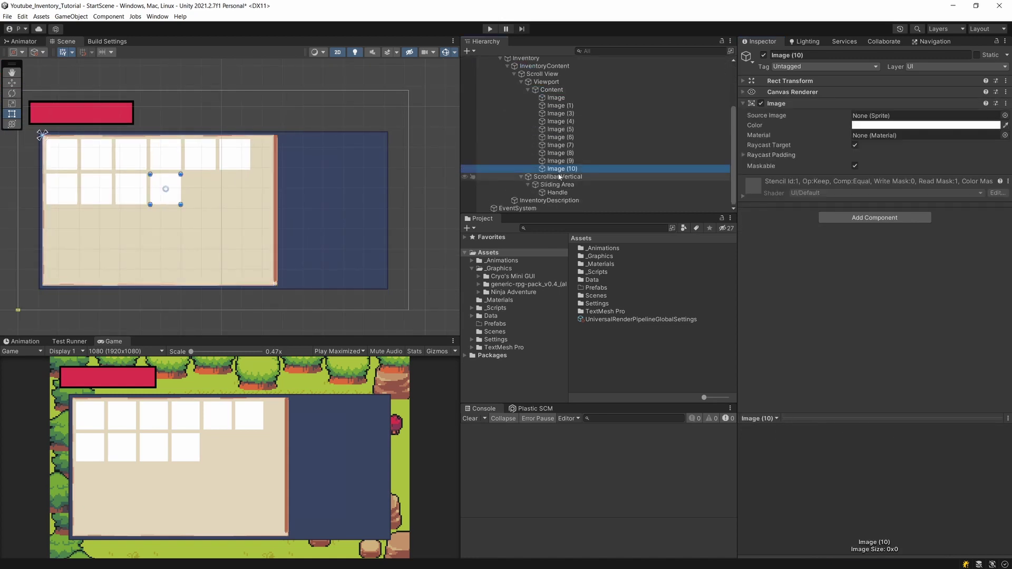
{"action": "key", "text": "ctrl+d"}
{"action": "key", "text": "ctrl+d"}
{"action": "key", "text": "ctrl+d"}
{"action": "key", "text": "ctrl+d"}
{"action": "key", "text": "ctrl+d"}
{"action": "key", "text": "ctrl+d"}
{"action": "key", "text": "ctrl+d"}
{"action": "key", "text": "ctrl+d"}
{"action": "key", "text": "ctrl+d"}
{"action": "key", "text": "ctrl+d"}
{"action": "key", "text": "ctrl+d"}
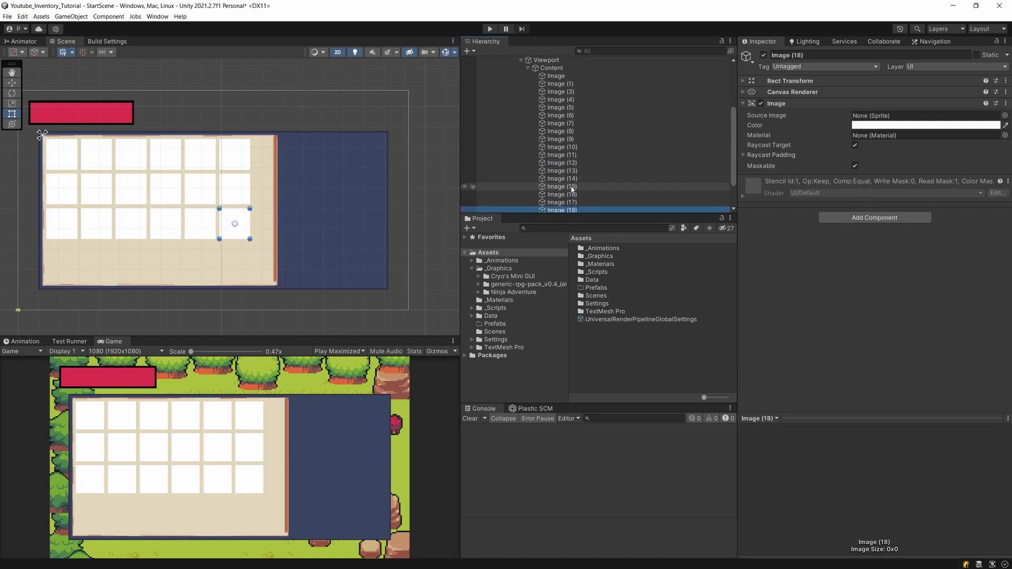
{"action": "key", "text": "ctrl+d"}
{"action": "key", "text": "ctrl+d"}
{"action": "key", "text": "ctrl+d"}
{"action": "key", "text": "ctrl+d"}
{"action": "key", "text": "ctrl+d"}
{"action": "key", "text": "ctrl+d"}
{"action": "key", "text": "ctrl+d"}
{"action": "key", "text": "ctrl+d"}
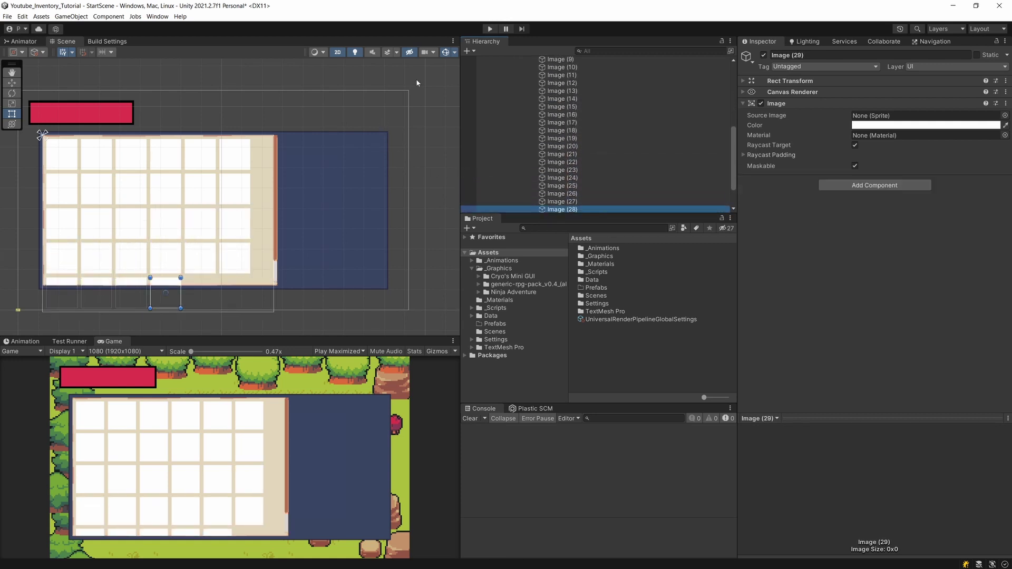
Step: Play-test scrolling the enlarged grid, then stop play
{"action": "left_click", "coordinate": [490, 29]}
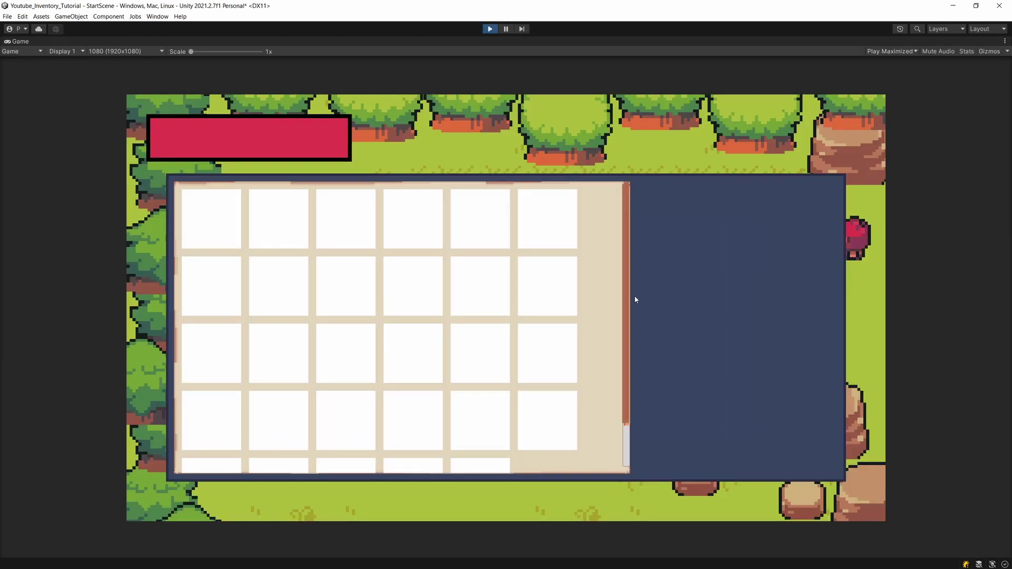
{"action": "scroll", "coordinate": [630, 284], "scroll_direction": "up", "scroll_amount": 2}
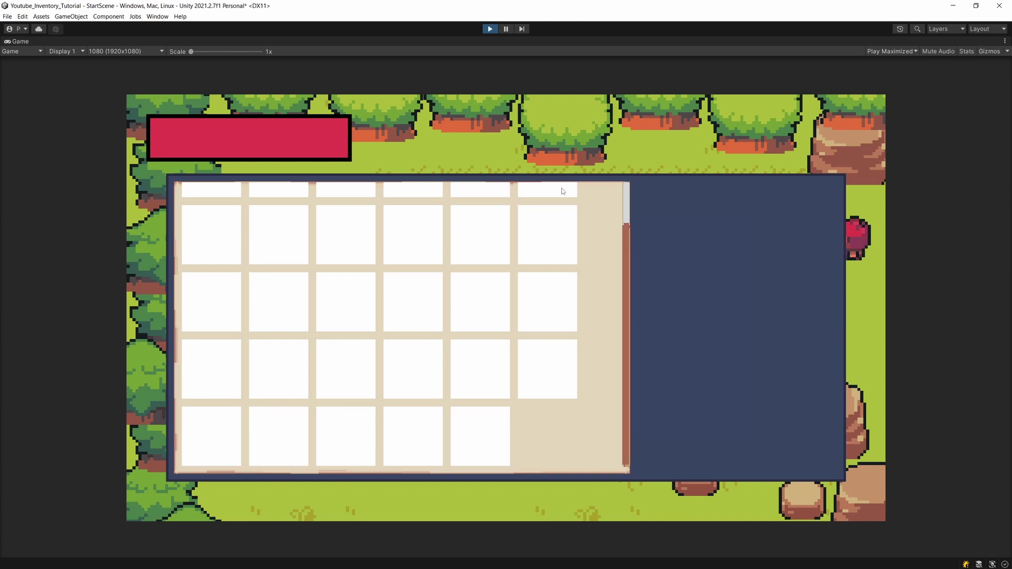
{"action": "left_click", "coordinate": [489, 29]}
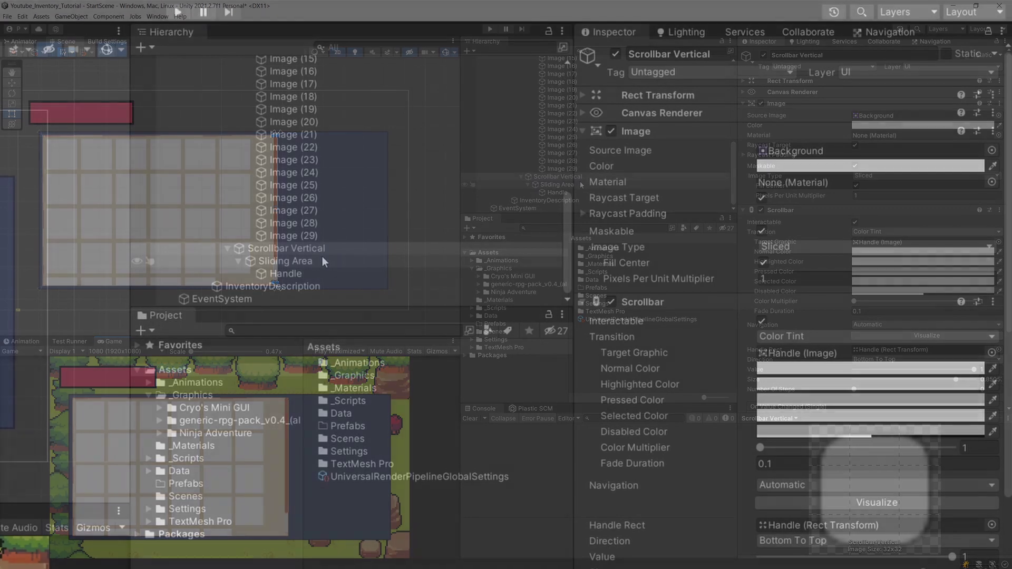
Step: Set the Scrollbar Vertical Image's Source Image to the GUI_1x_0 sprite
{"action": "left_click", "coordinate": [580, 185]}
{"action": "left_click", "coordinate": [325, 249]}
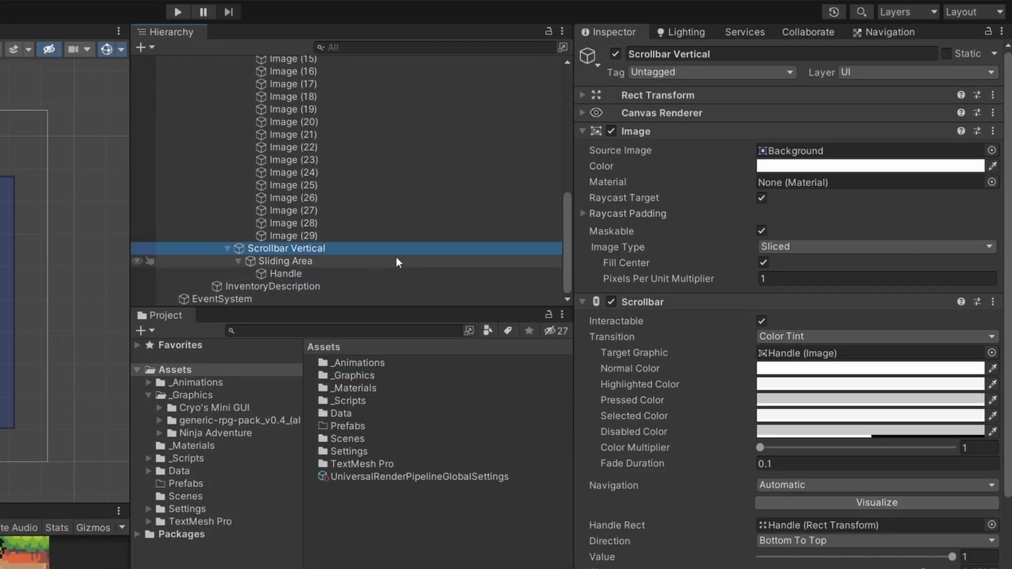
{"action": "left_click", "coordinate": [592, 181]}
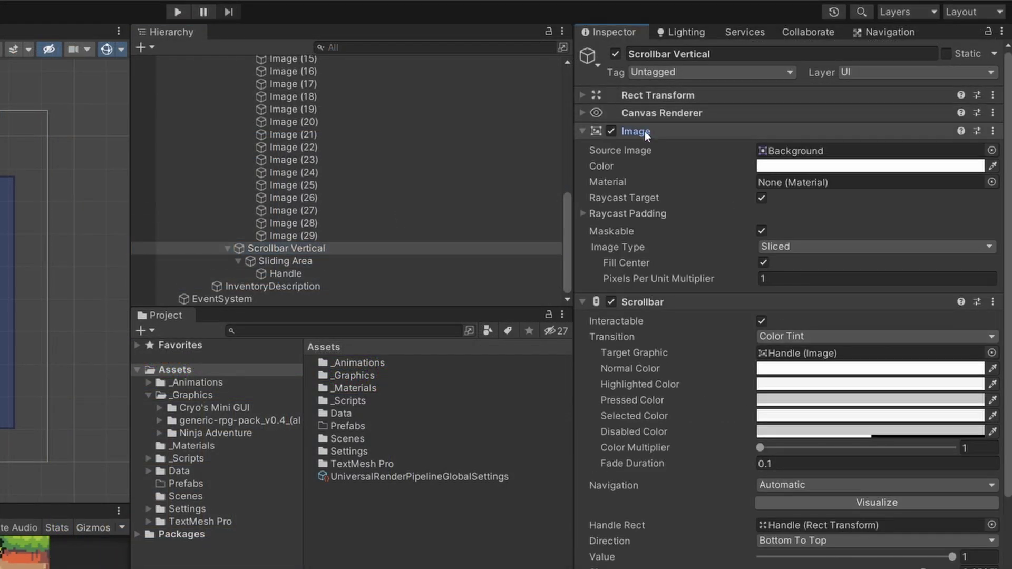
{"action": "left_click", "coordinate": [992, 151]}
{"action": "type", "text": "G"}
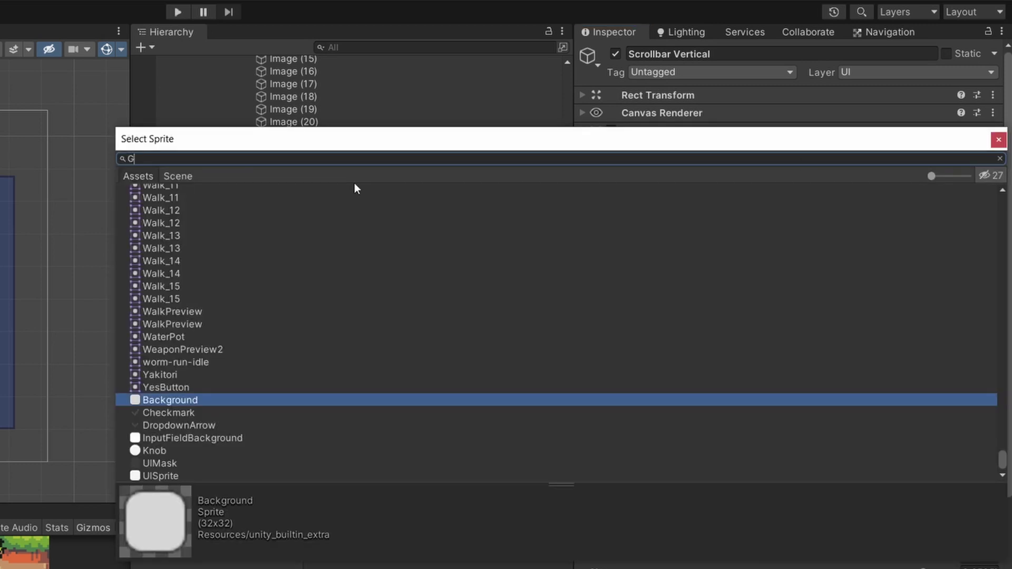
{"action": "type", "text": "UI"}
{"action": "left_click", "coordinate": [208, 207]}
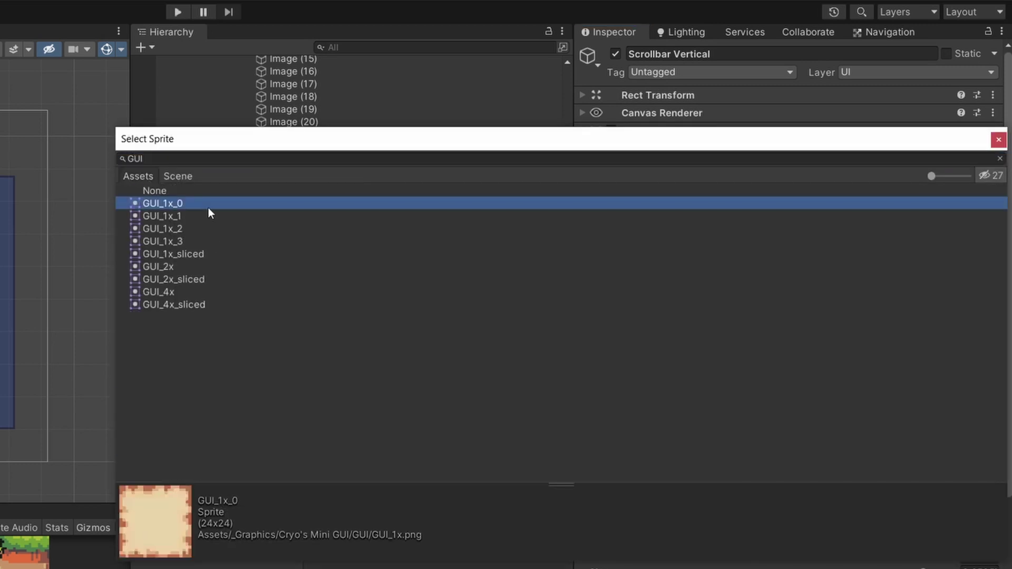
{"action": "key", "text": "Return"}
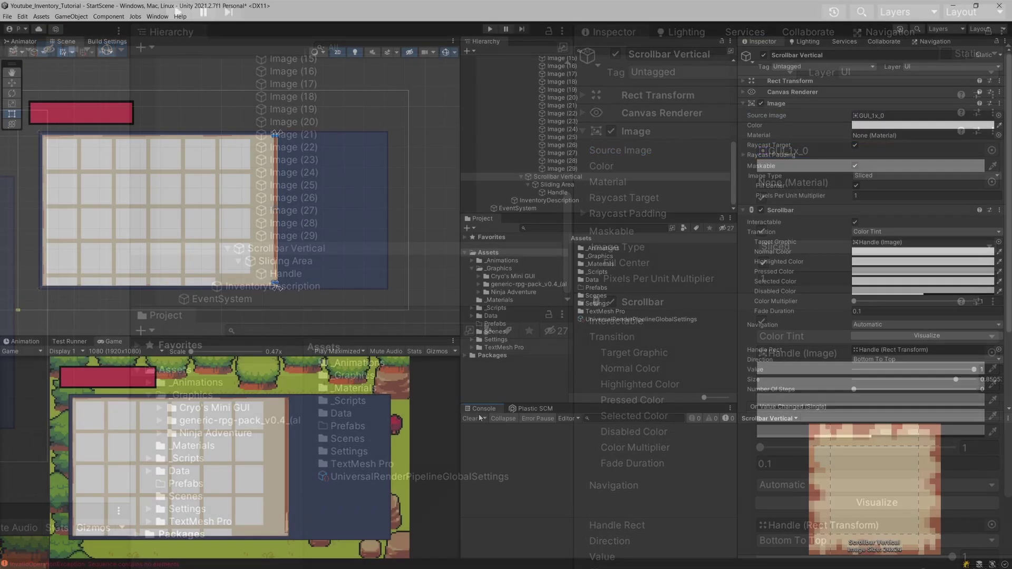
Step: Set Pixels Per Unit Multiplier to 4.29 and play-test the styled scrollbar
{"action": "scroll", "coordinate": [255, 280], "scroll_direction": "up", "scroll_amount": 6}
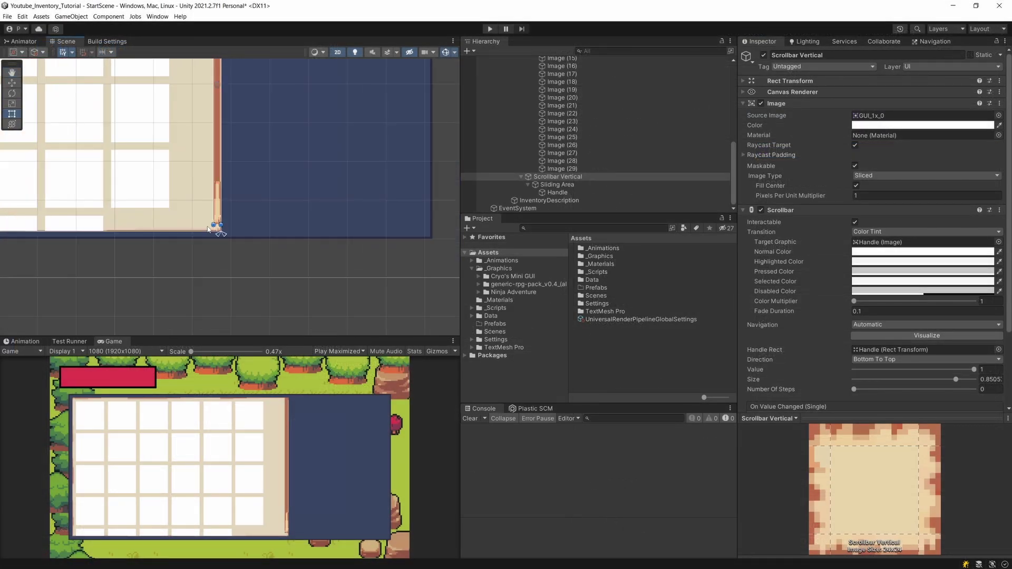
{"action": "scroll", "coordinate": [205, 184], "scroll_direction": "up", "scroll_amount": 3}
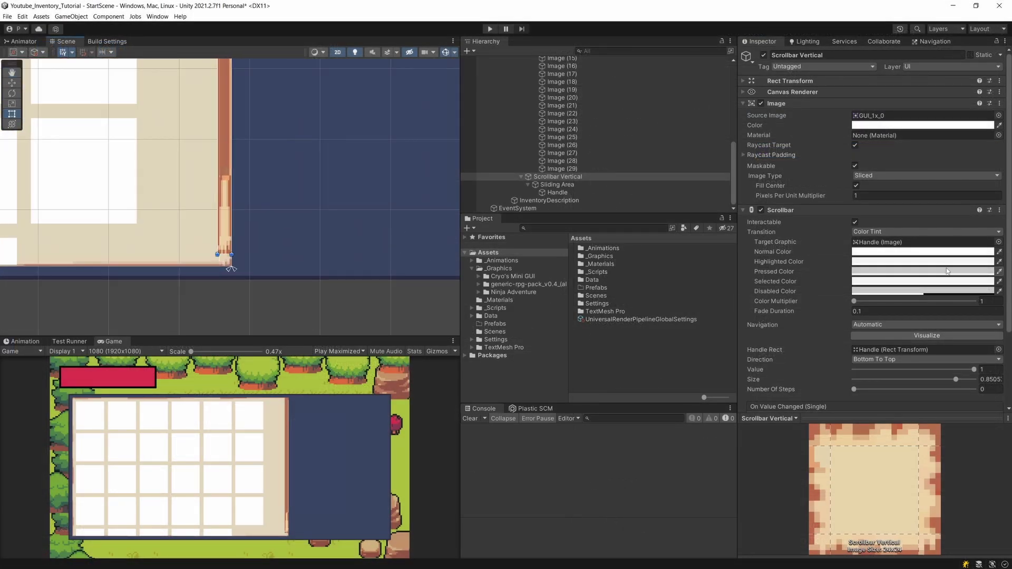
{"action": "left_click_drag", "start_coordinate": [795, 197], "coordinate": [851, 210]}
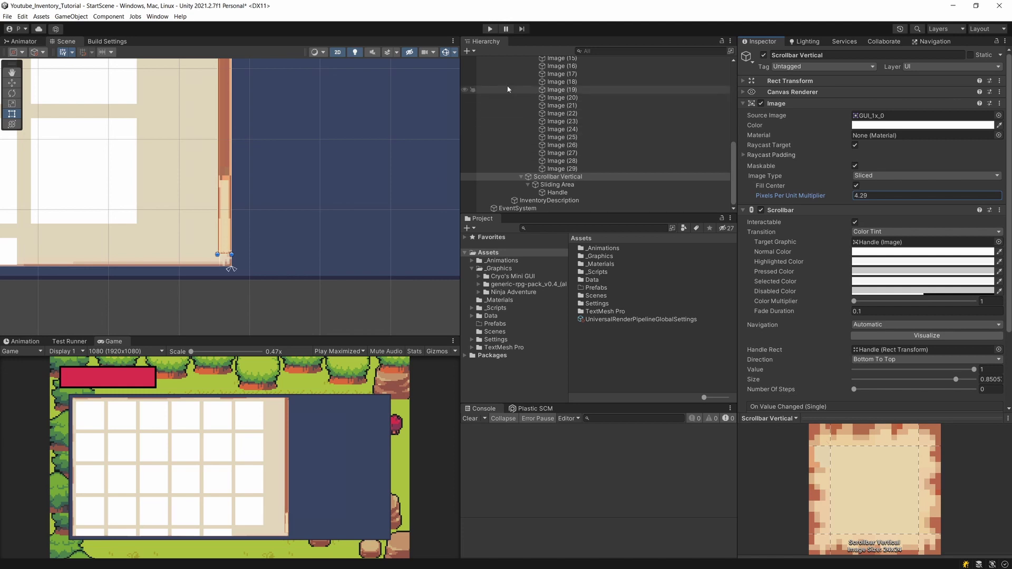
{"action": "left_click", "coordinate": [490, 29]}
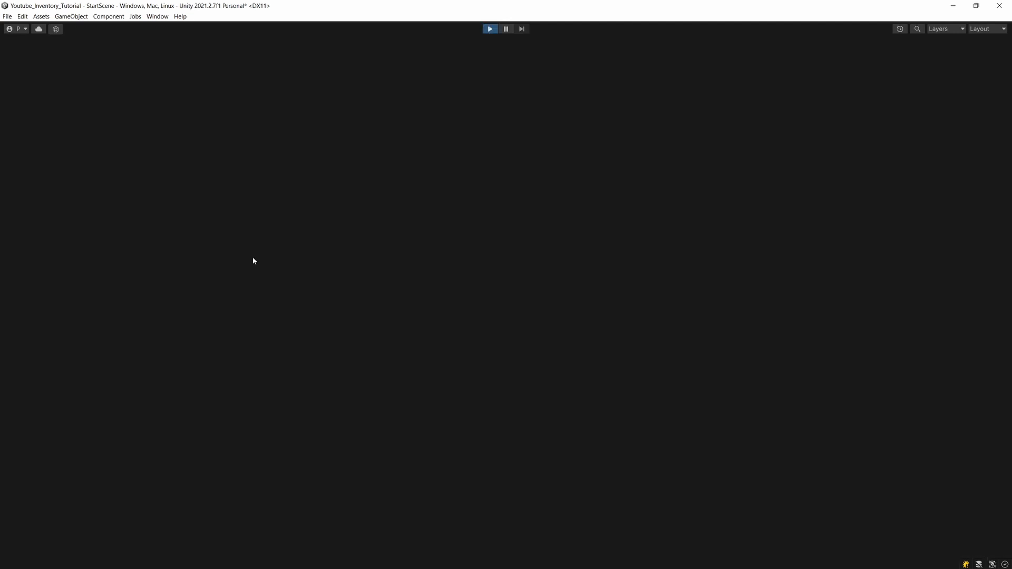
{"action": "scroll", "coordinate": [627, 410], "scroll_direction": "down", "scroll_amount": 2}
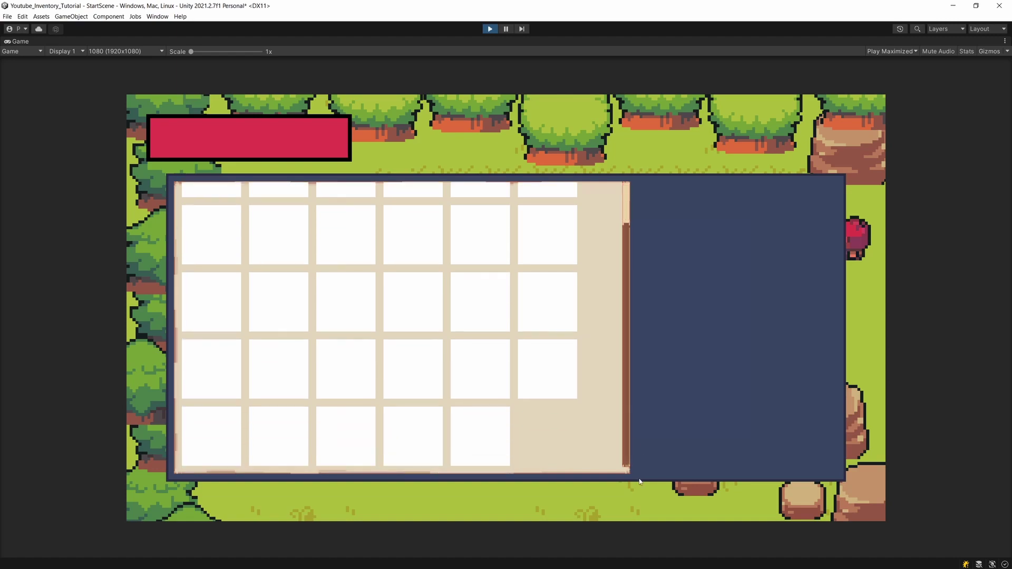